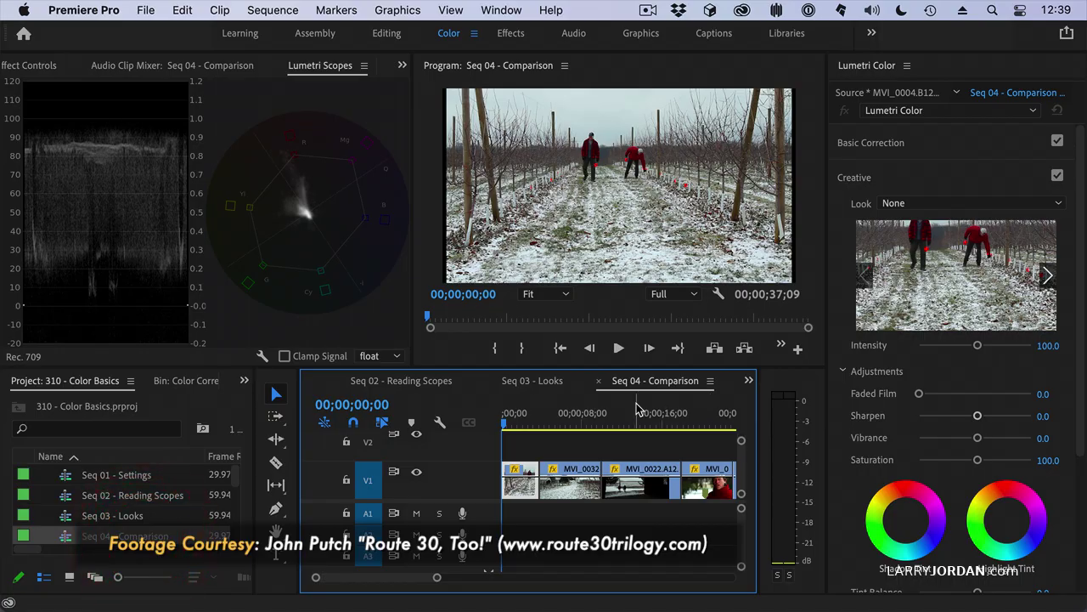
Fit Seq 04 into the timeline, play it through, and return the playhead to 00;00;00;00
{"action": "key", "text": "minus"}
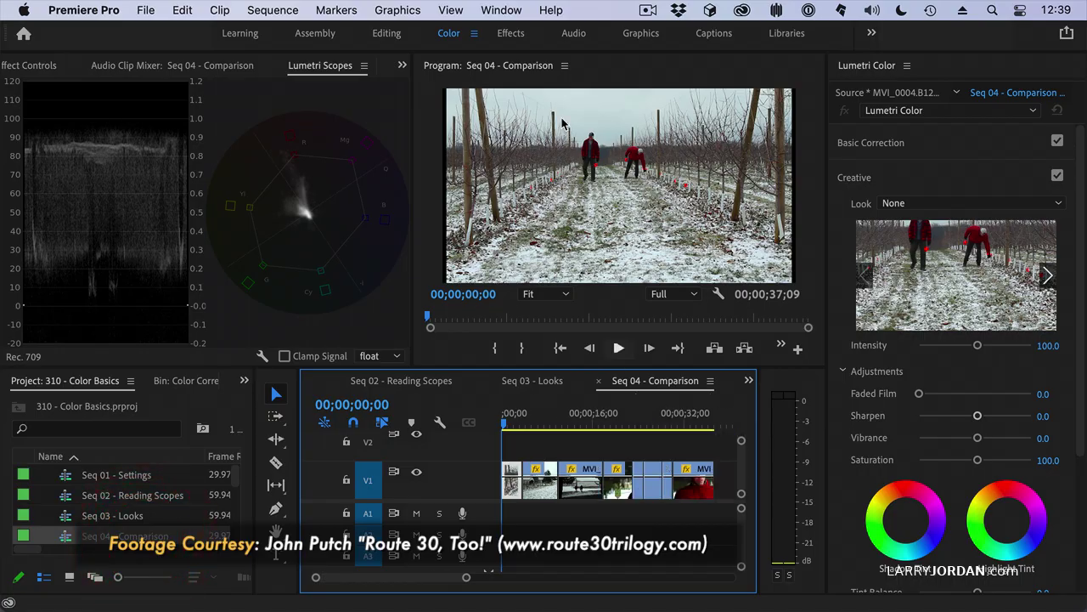
{"action": "key", "text": "space"}
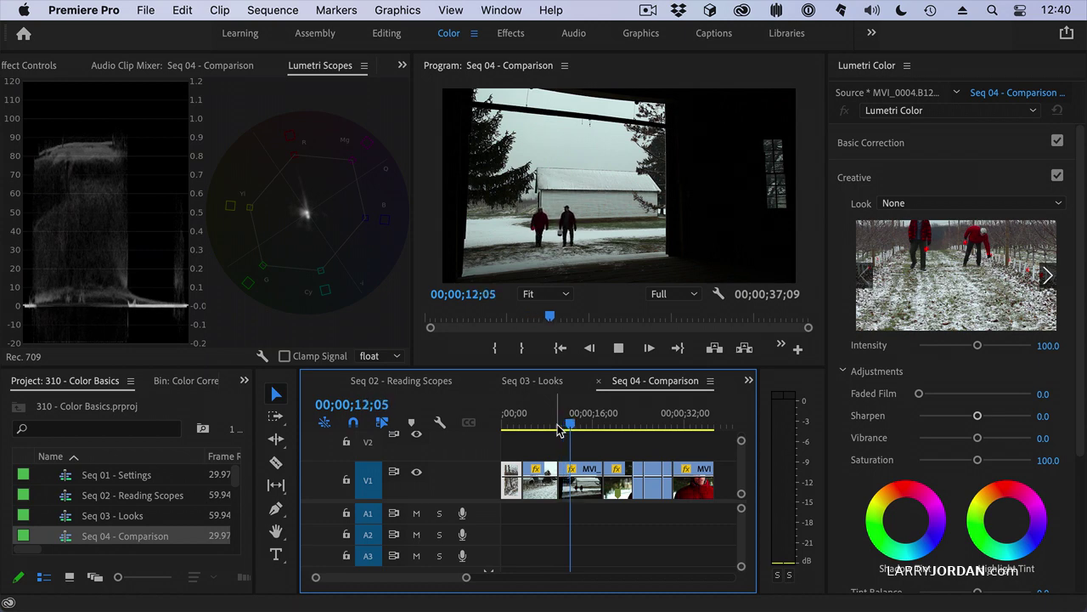
{"action": "key", "text": "space"}
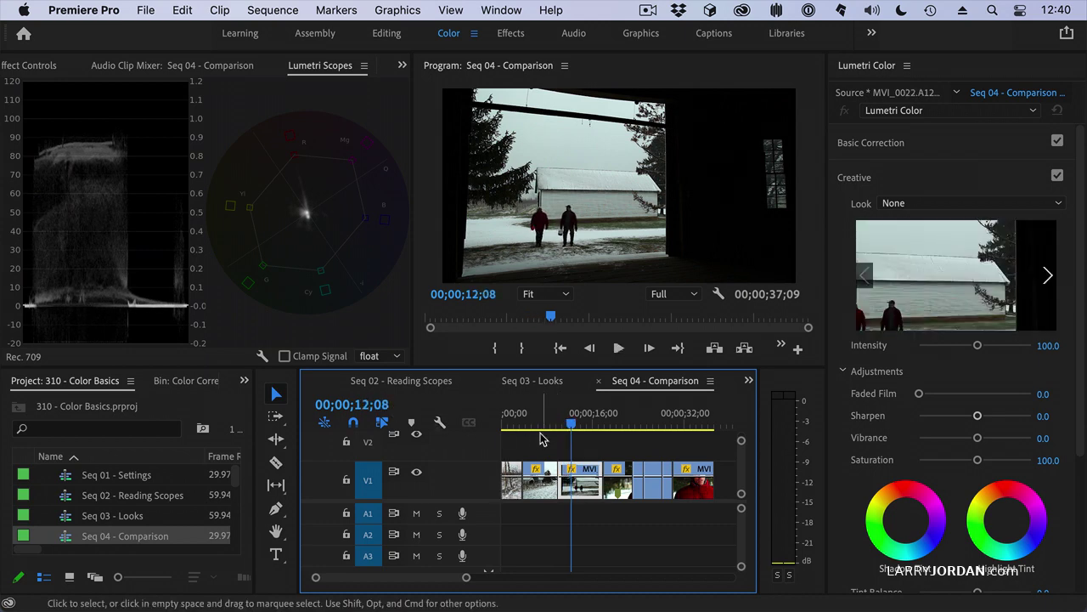
{"action": "left_click", "coordinate": [512, 423]}
{"action": "left_click_drag", "start_coordinate": [521, 427], "coordinate": [508, 423]}
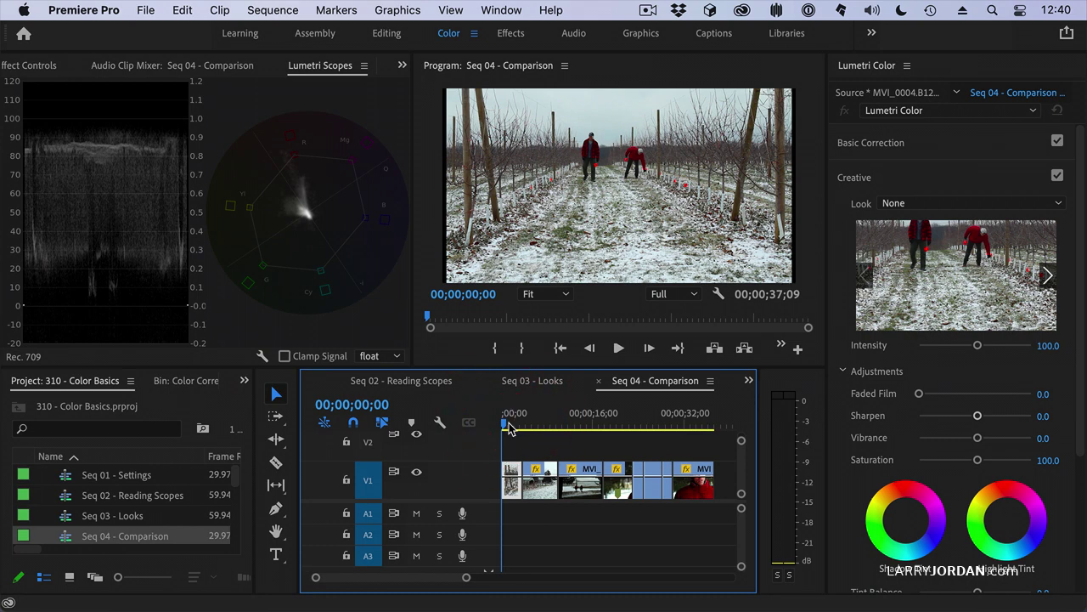
Turn off timeline snapping and park the playhead one second into the first orchard clip
{"action": "left_click", "coordinate": [508, 425]}
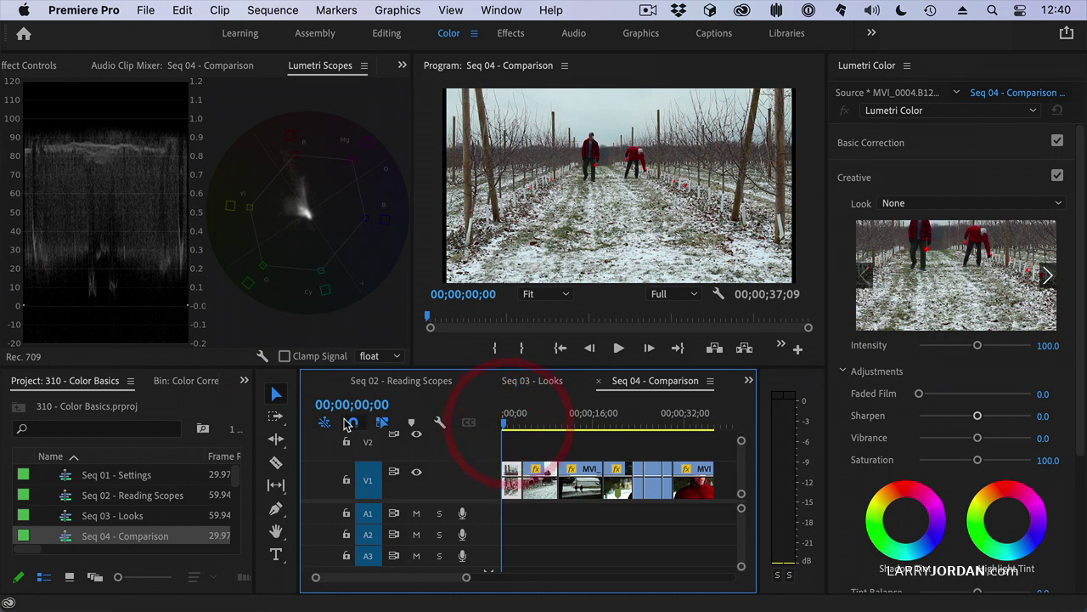
{"action": "left_click", "coordinate": [353, 422]}
{"action": "left_click_drag", "start_coordinate": [501, 422], "coordinate": [508, 423]}
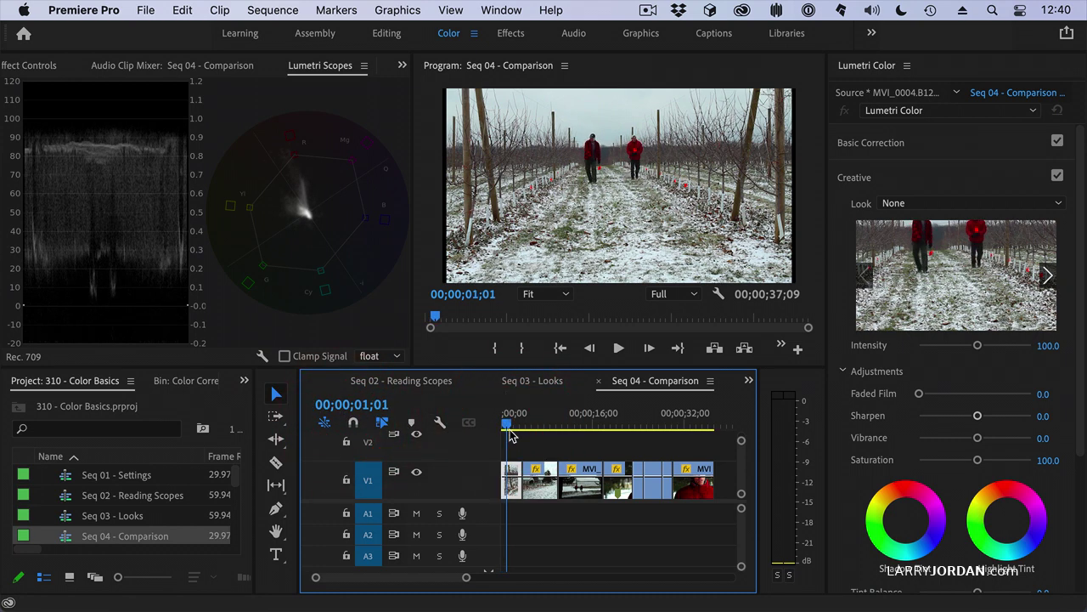
Try SL BLUE COLD and SL BLUE ICE, then apply SL BLUE MOON and collapse Creative
{"action": "left_click", "coordinate": [897, 204]}
{"action": "scroll", "coordinate": [903, 395], "scroll_direction": "down", "scroll_amount": 5}
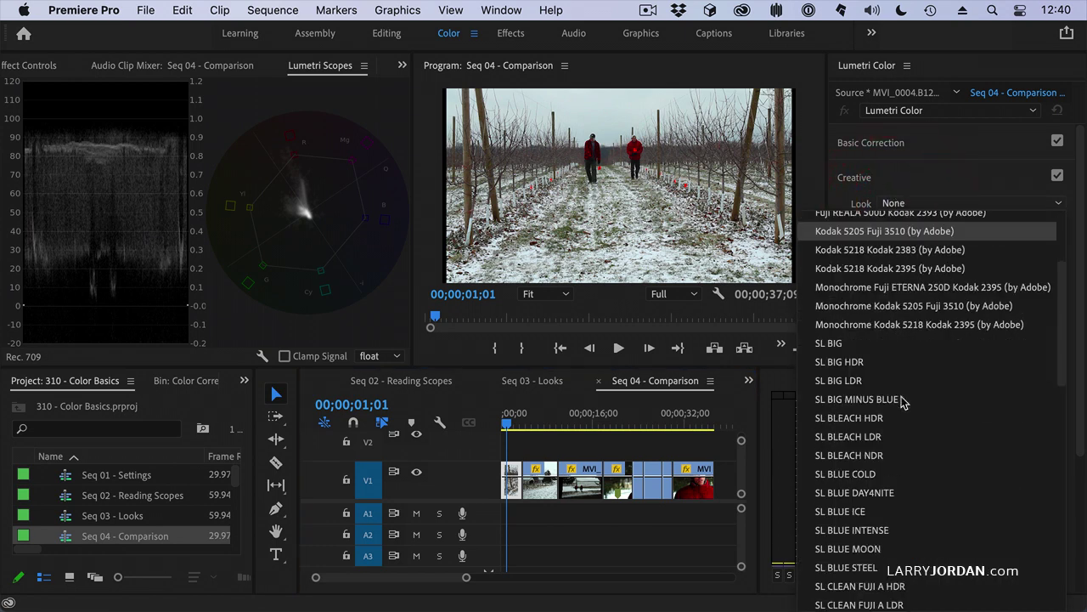
{"action": "left_click", "coordinate": [891, 473]}
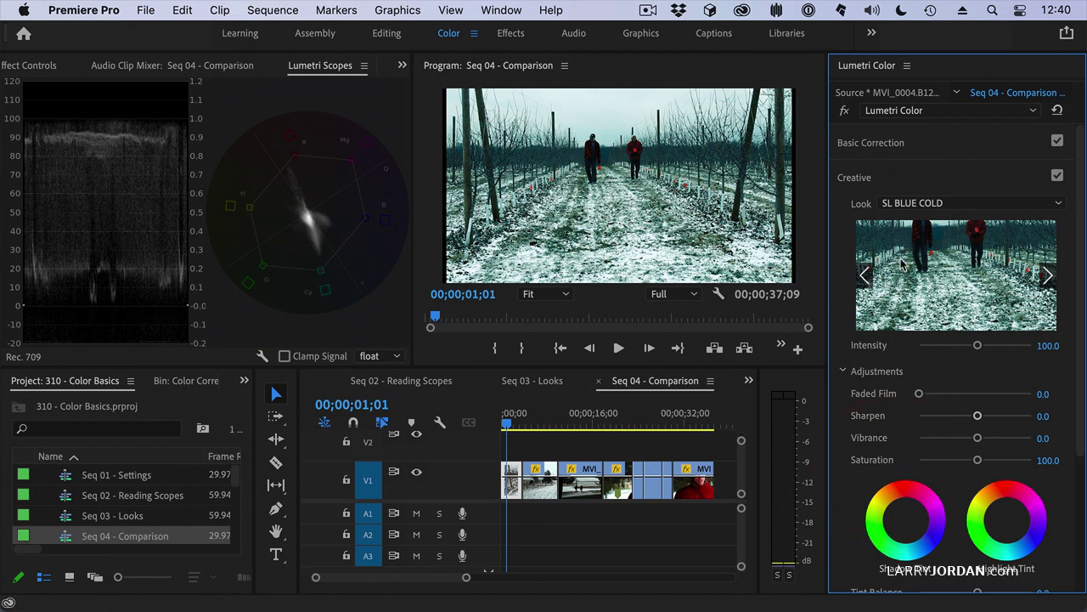
{"action": "left_click", "coordinate": [900, 203]}
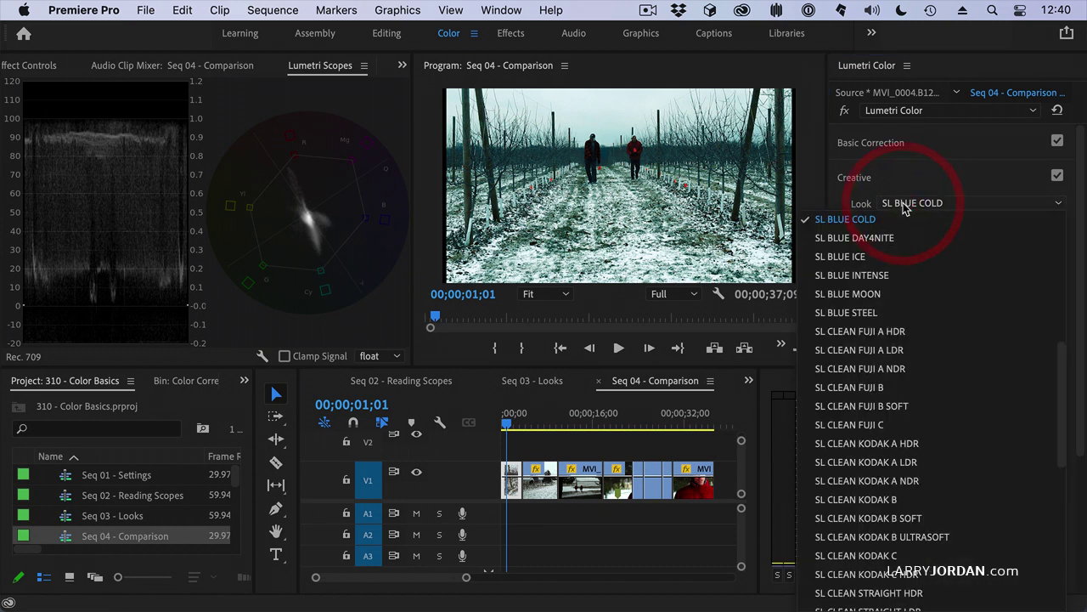
{"action": "left_click", "coordinate": [931, 257]}
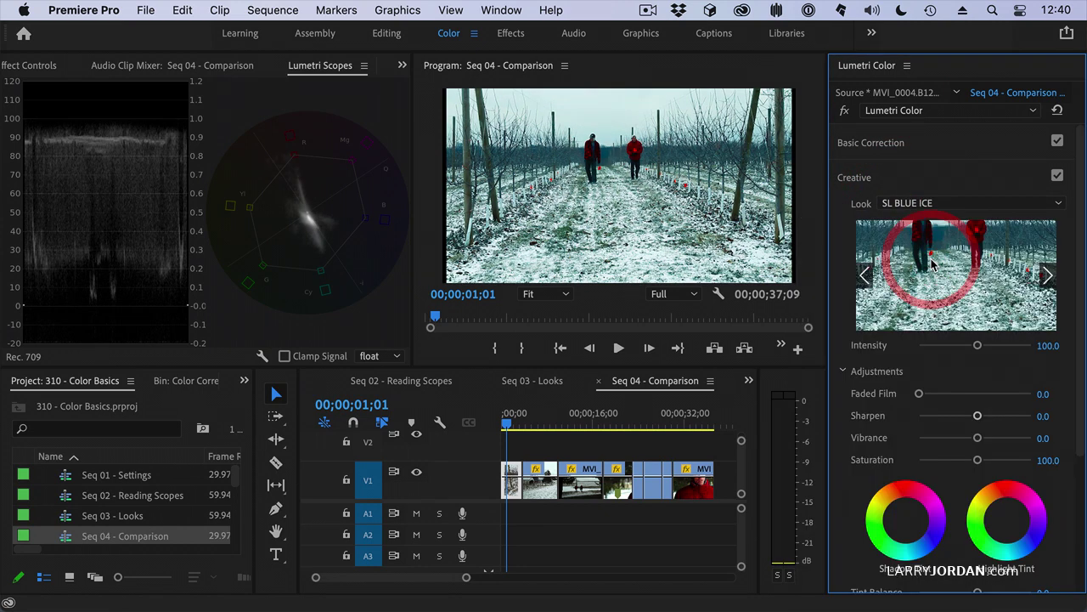
{"action": "left_click", "coordinate": [923, 208]}
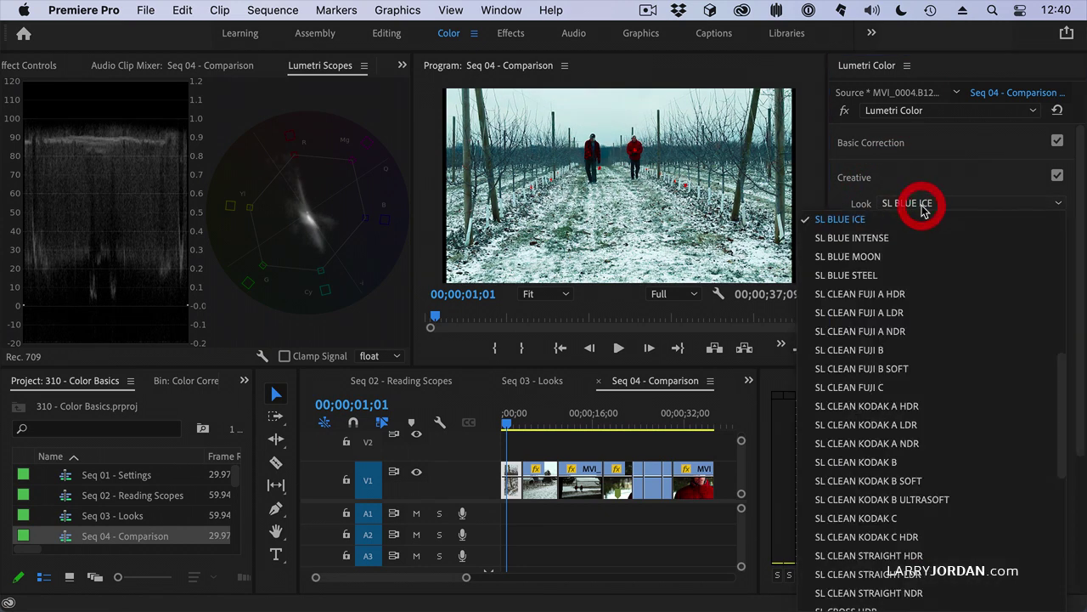
{"action": "left_click", "coordinate": [906, 255]}
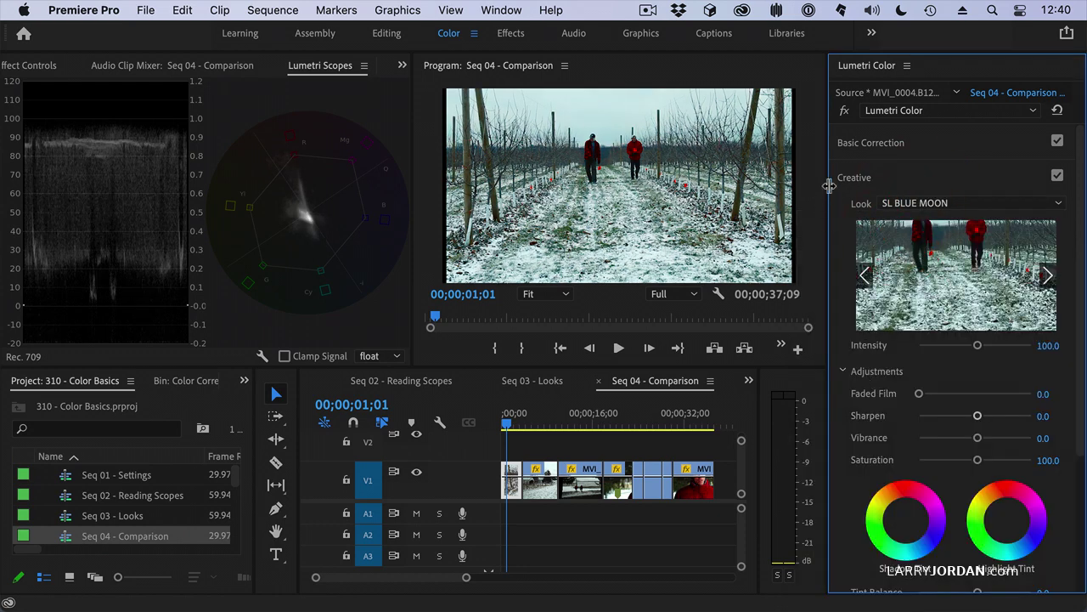
{"action": "left_click", "coordinate": [859, 178]}
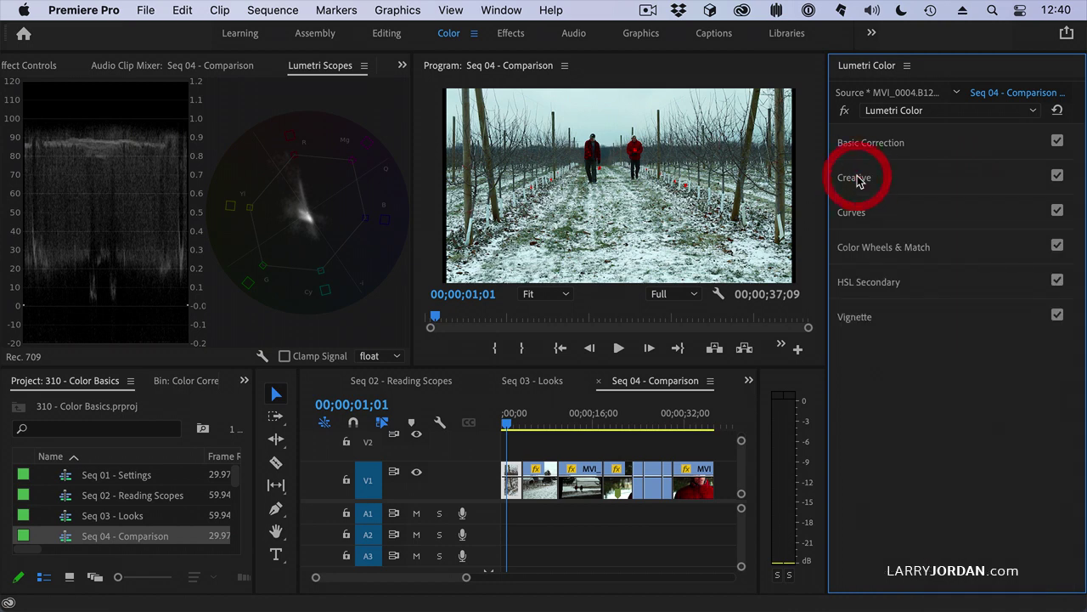
Add a Lumetri vignette to the orchard clip with Amount -3.0 and Midpoint 33.1
{"action": "left_click", "coordinate": [864, 320]}
{"action": "left_click_drag", "start_coordinate": [977, 345], "coordinate": [864, 345]}
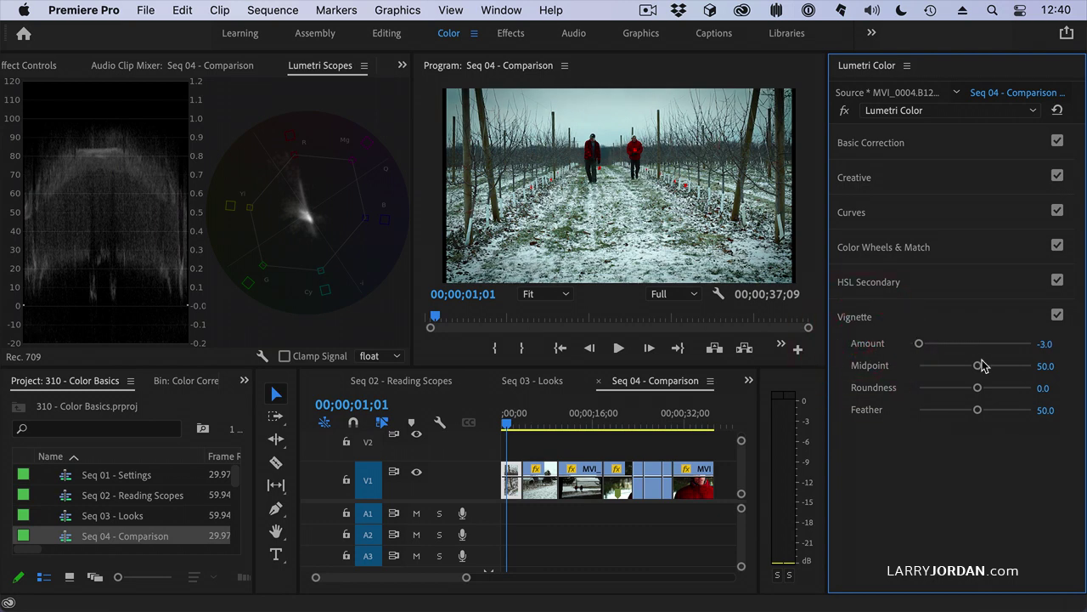
{"action": "left_click_drag", "start_coordinate": [978, 365], "coordinate": [955, 371]}
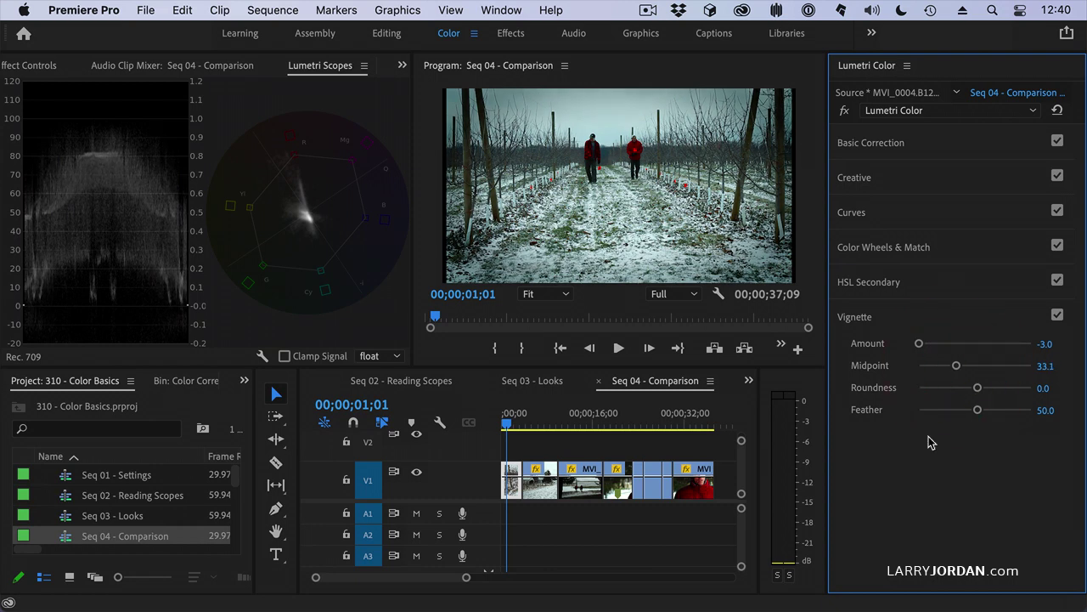
Toggle the Lumetri fx bypass repeatedly to compare graded and ungraded, ending with the grade on
{"action": "left_click", "coordinate": [846, 111]}
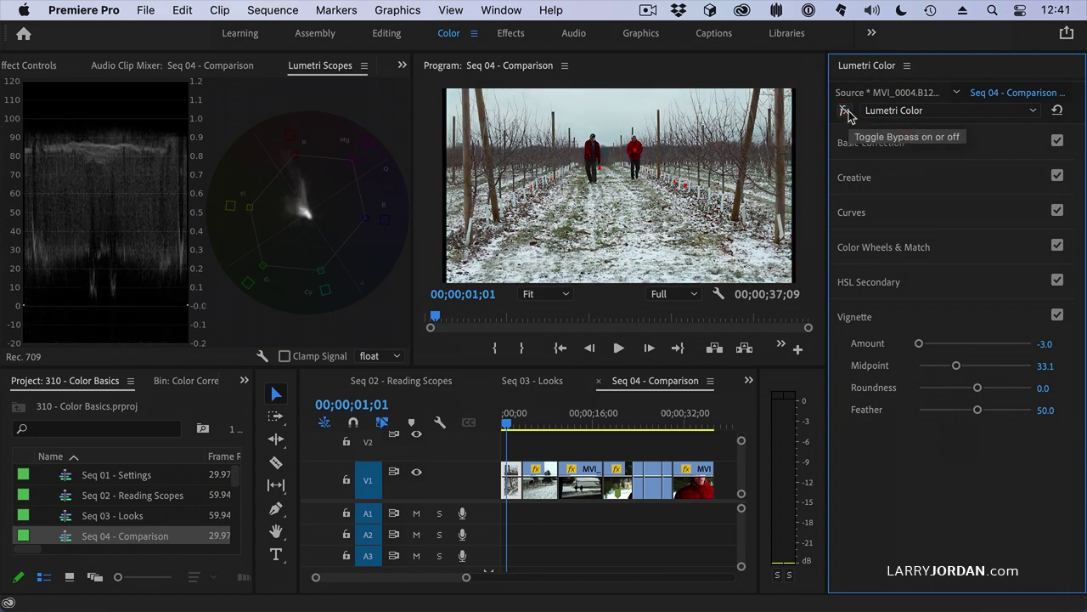
{"action": "left_click", "coordinate": [845, 112]}
{"action": "left_click", "coordinate": [845, 112]}
{"action": "left_click", "coordinate": [845, 112]}
{"action": "left_click", "coordinate": [845, 111]}
{"action": "left_click", "coordinate": [845, 112]}
{"action": "left_click", "coordinate": [845, 112]}
{"action": "left_click", "coordinate": [846, 111]}
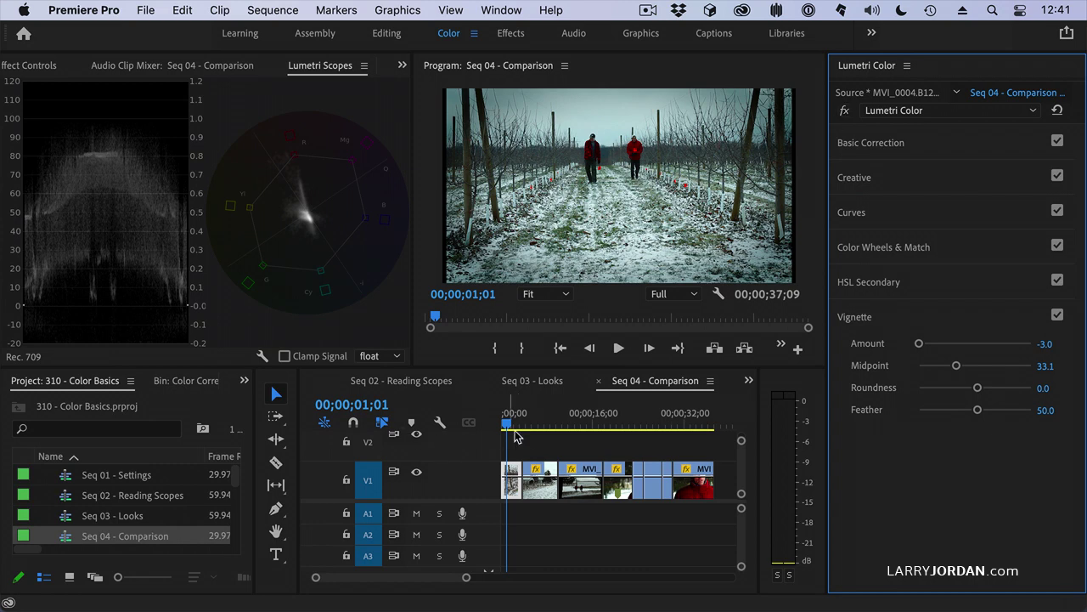
Move the playhead to 00;00;05;24 in the snowy farm clip and open the Program monitor wrench menu
{"action": "left_click", "coordinate": [533, 413]}
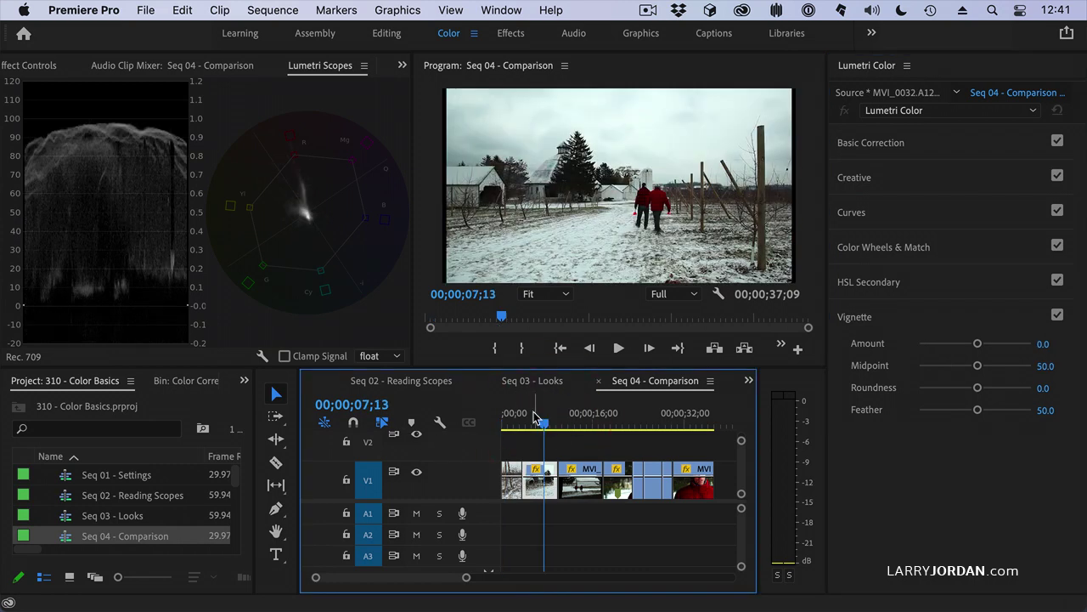
{"action": "left_click_drag", "start_coordinate": [544, 423], "coordinate": [534, 437]}
{"action": "left_click", "coordinate": [533, 435]}
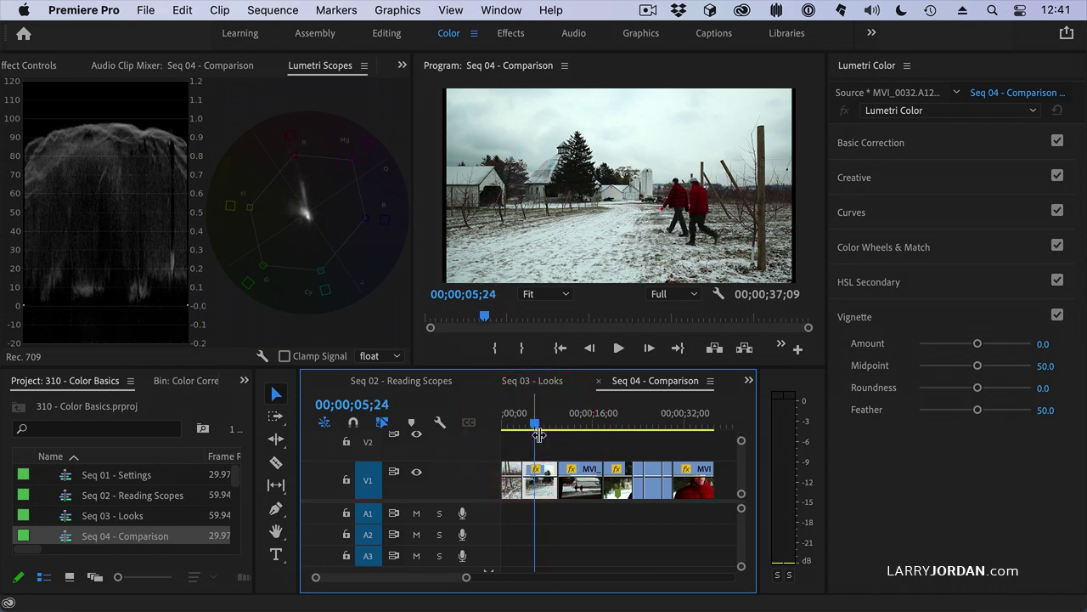
{"action": "left_click", "coordinate": [718, 294]}
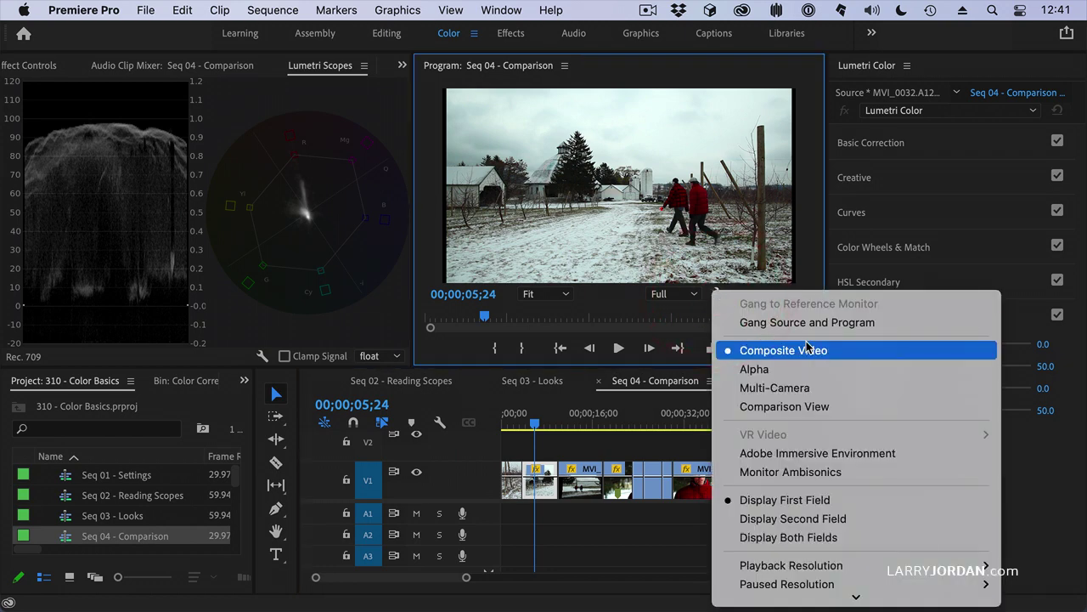
Switch the Program monitor to Comparison View and maximize it with the backtick key
{"action": "left_click", "coordinate": [801, 407]}
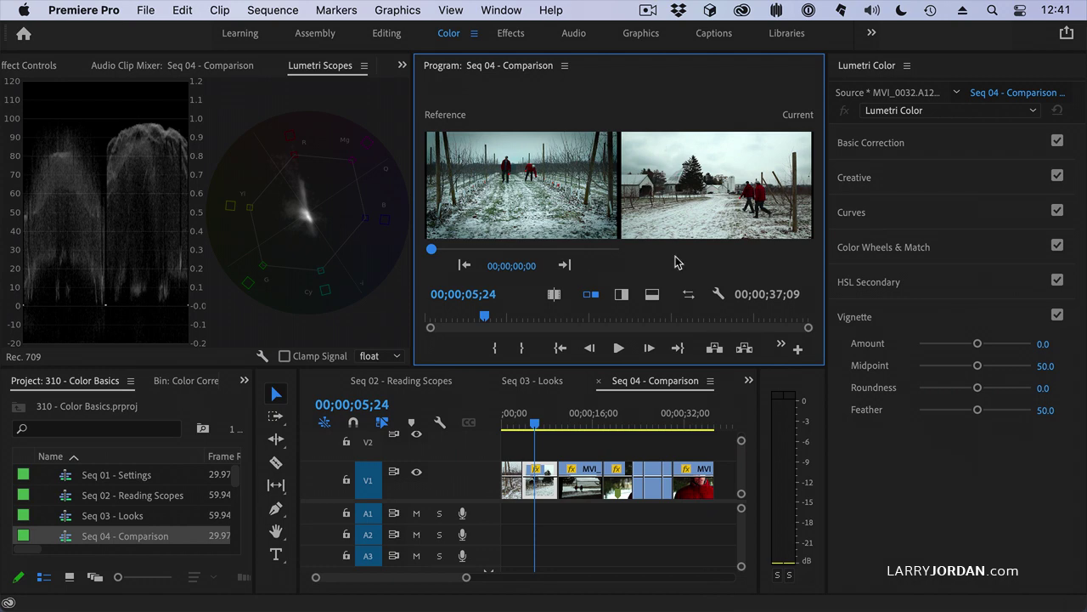
{"action": "key", "text": "grave"}
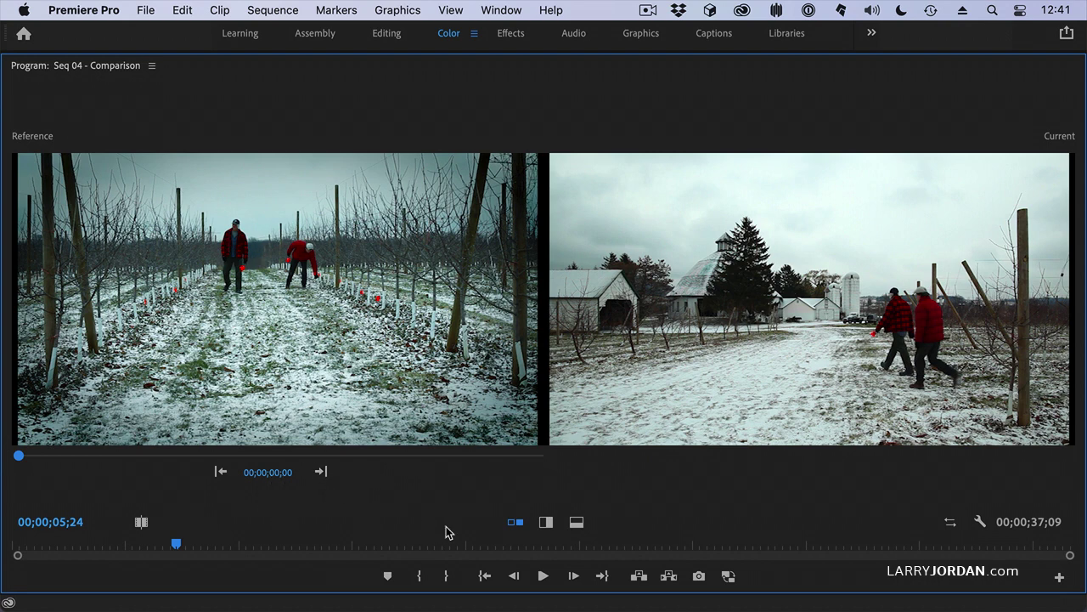
{"action": "left_click", "coordinate": [545, 521]}
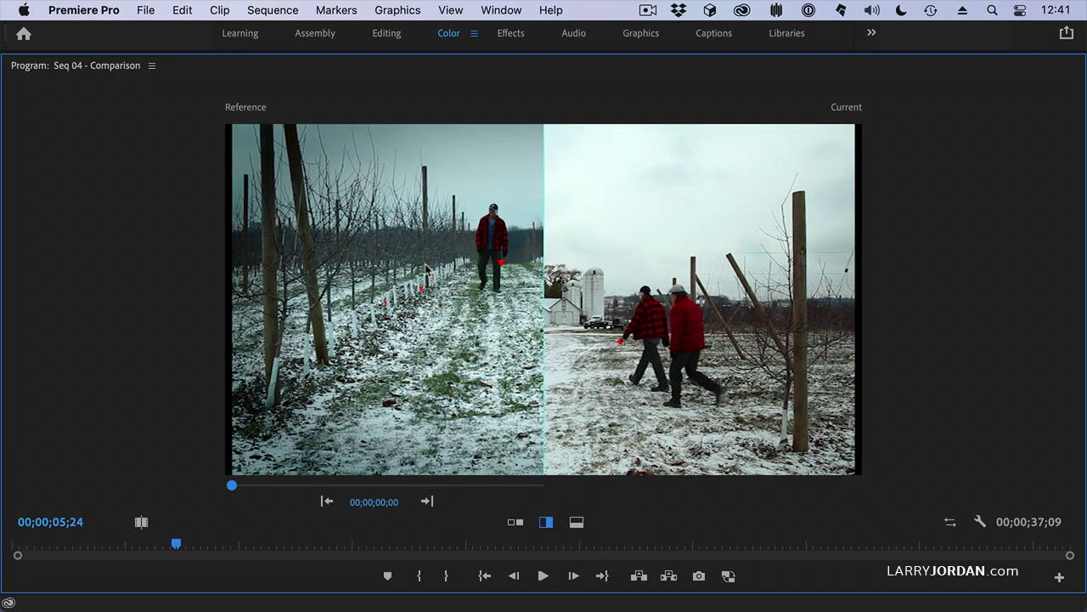
{"action": "left_click", "coordinate": [576, 524]}
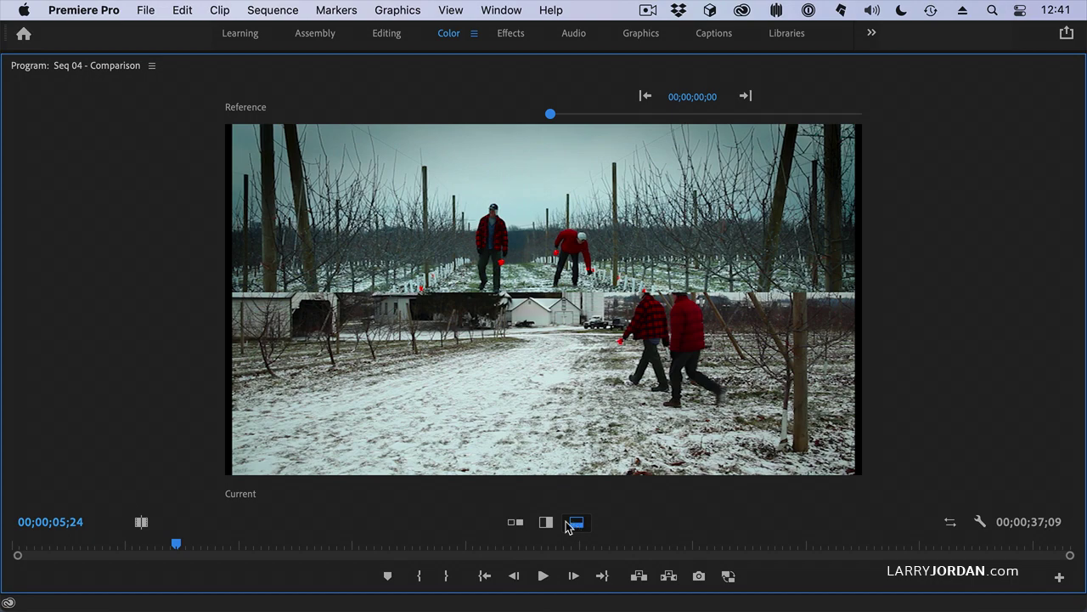
{"action": "left_click", "coordinate": [515, 522]}
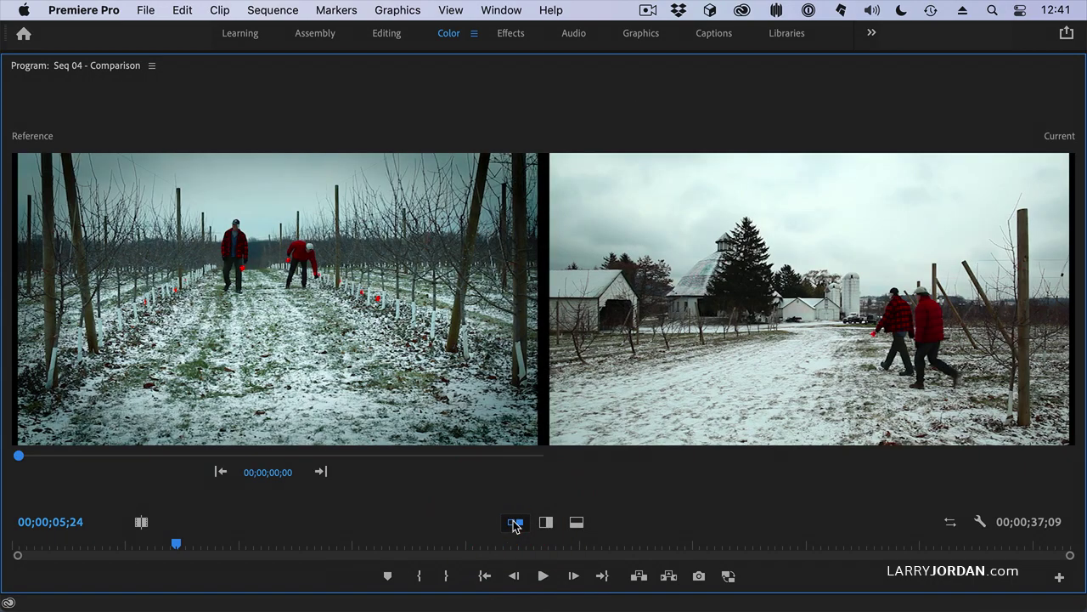
{"action": "left_click", "coordinate": [545, 522]}
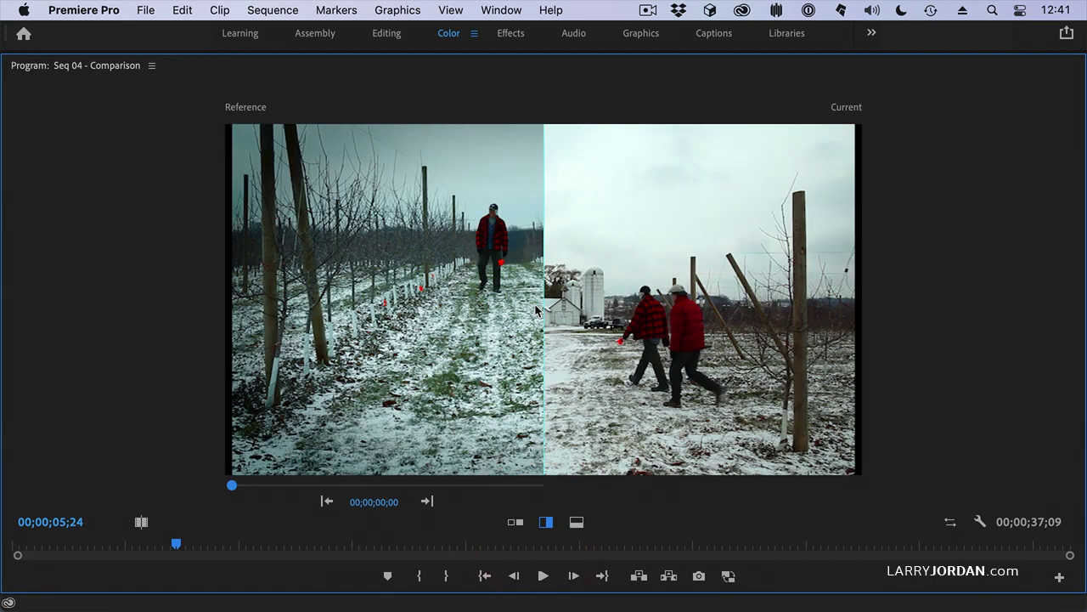
{"action": "mouse_move", "coordinate": [540, 306]}
{"action": "left_mouse_down"}
{"action": "mouse_move", "coordinate": [702, 310]}
{"action": "mouse_move", "coordinate": [420, 319]}
{"action": "mouse_move", "coordinate": [626, 322]}
{"action": "mouse_move", "coordinate": [347, 324]}
{"action": "mouse_move", "coordinate": [573, 325]}
{"action": "mouse_move", "coordinate": [524, 325]}
{"action": "mouse_move", "coordinate": [529, 316]}
{"action": "left_mouse_up"}
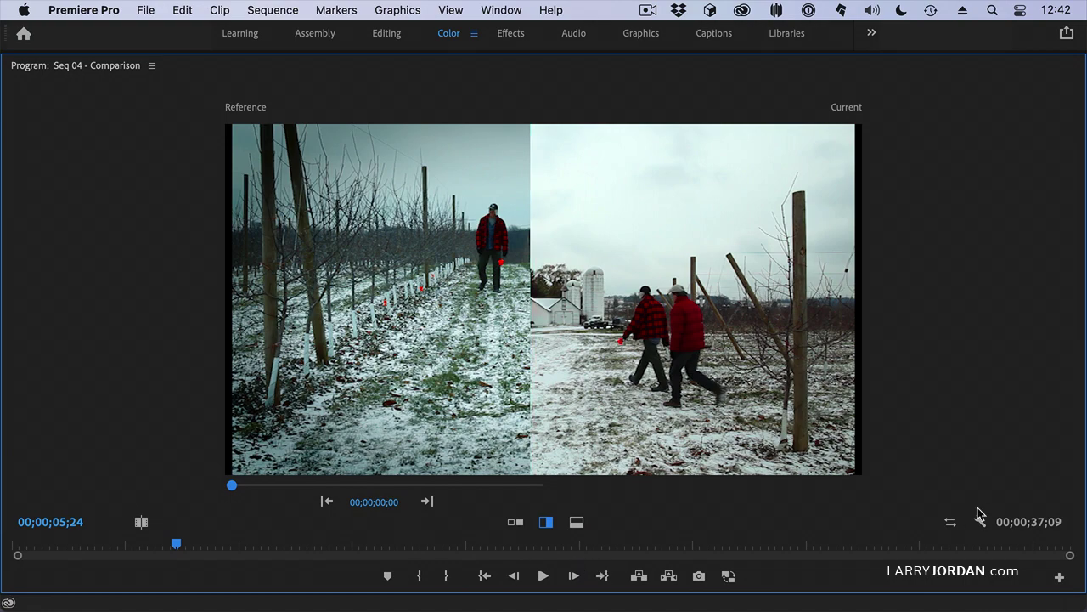
{"action": "left_click", "coordinate": [950, 526]}
{"action": "left_click", "coordinate": [950, 526]}
{"action": "left_click", "coordinate": [950, 526]}
{"action": "left_click", "coordinate": [950, 525]}
{"action": "left_click", "coordinate": [950, 525]}
{"action": "left_click", "coordinate": [950, 525]}
{"action": "left_click", "coordinate": [949, 525]}
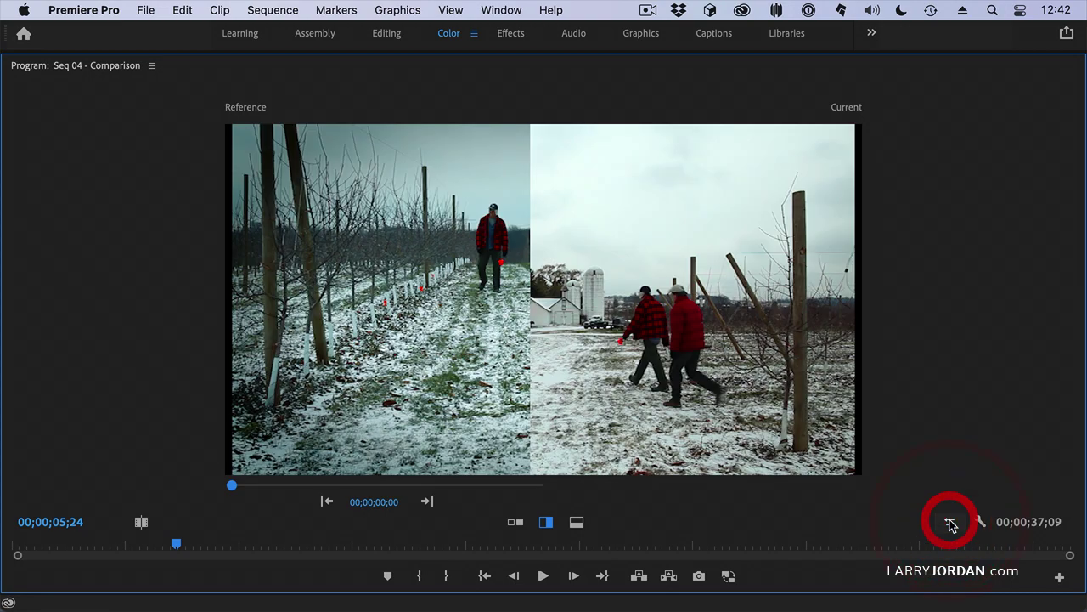
{"action": "left_click", "coordinate": [516, 521]}
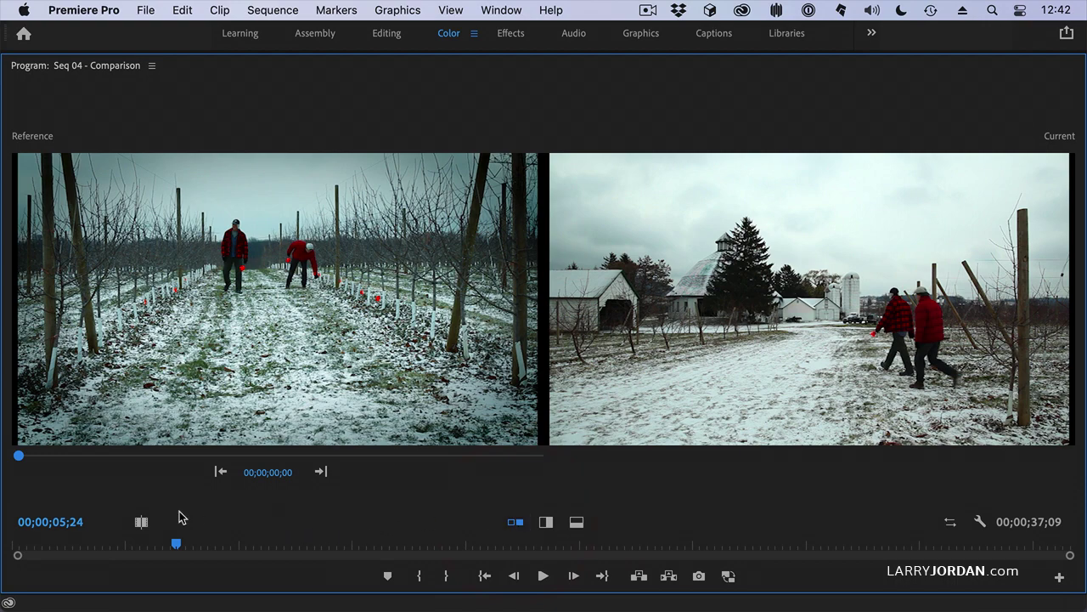
{"action": "left_click", "coordinate": [141, 522]}
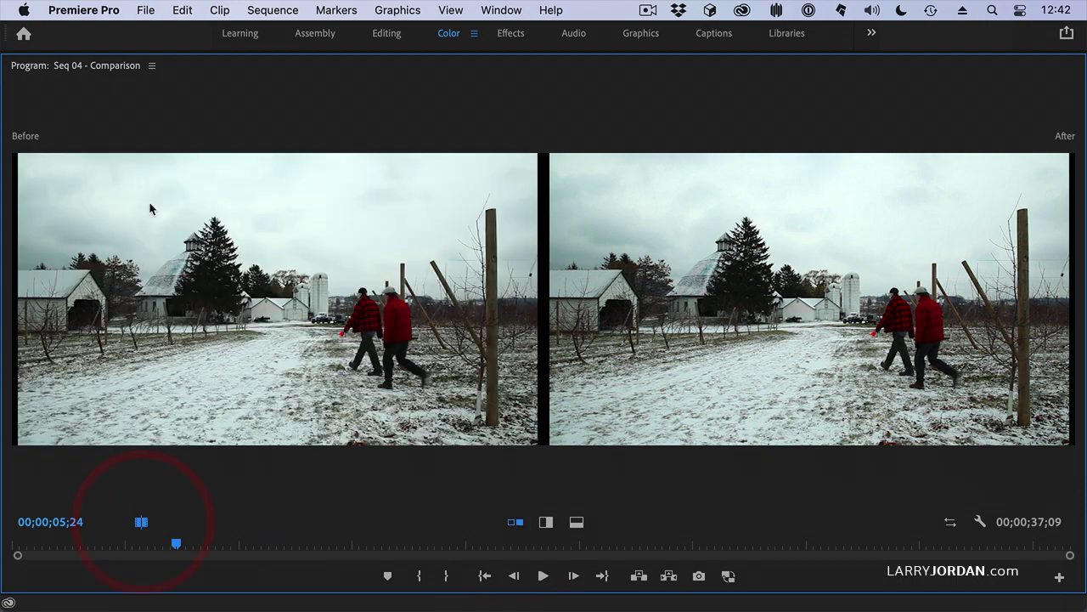
{"action": "left_click", "coordinate": [546, 521]}
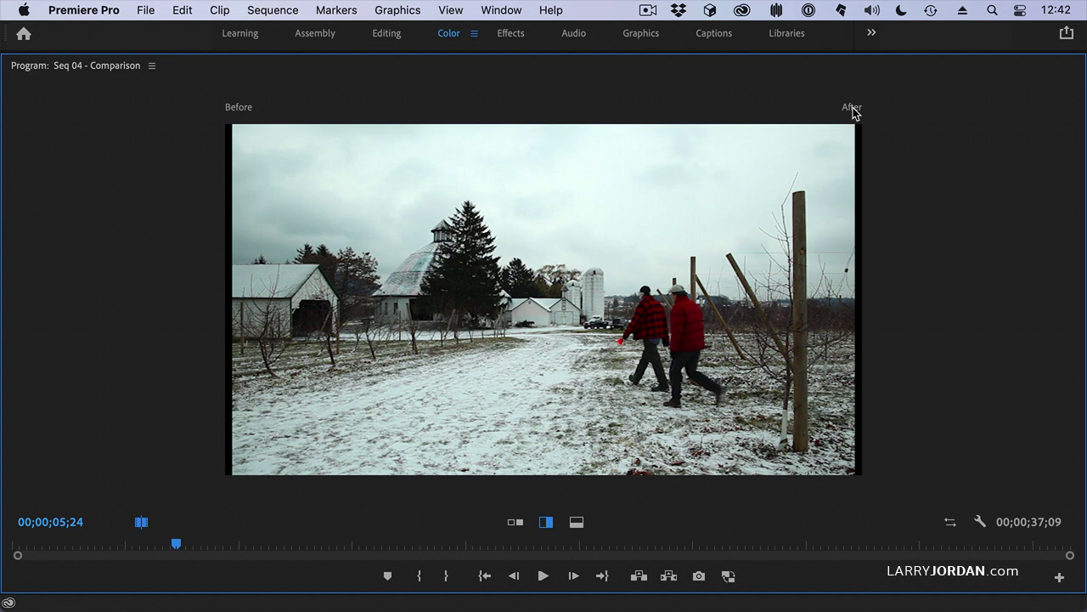
{"action": "left_click", "coordinate": [517, 522]}
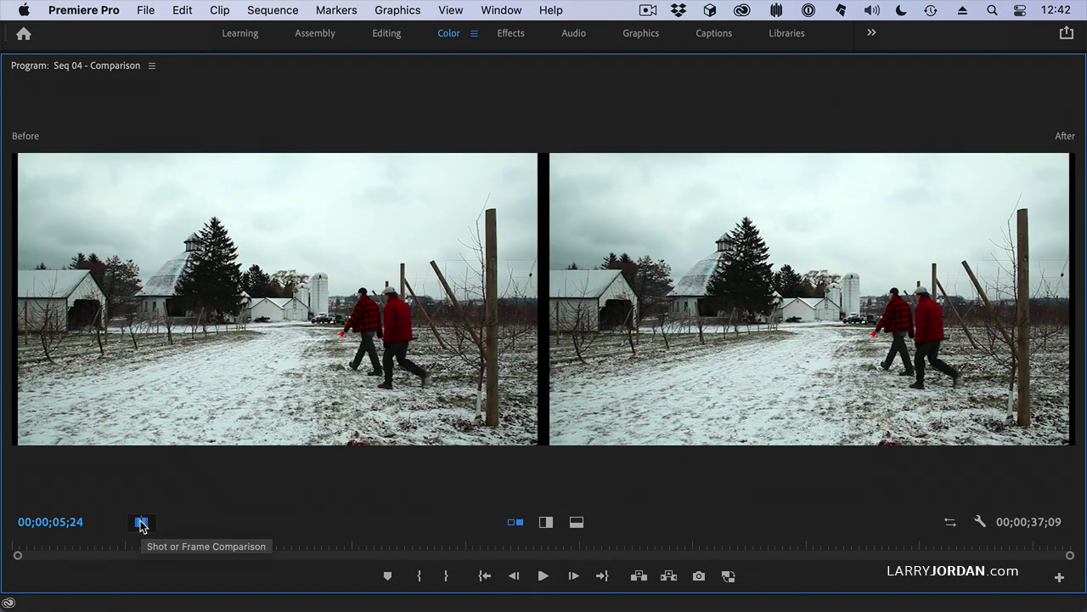
{"action": "left_click", "coordinate": [141, 521]}
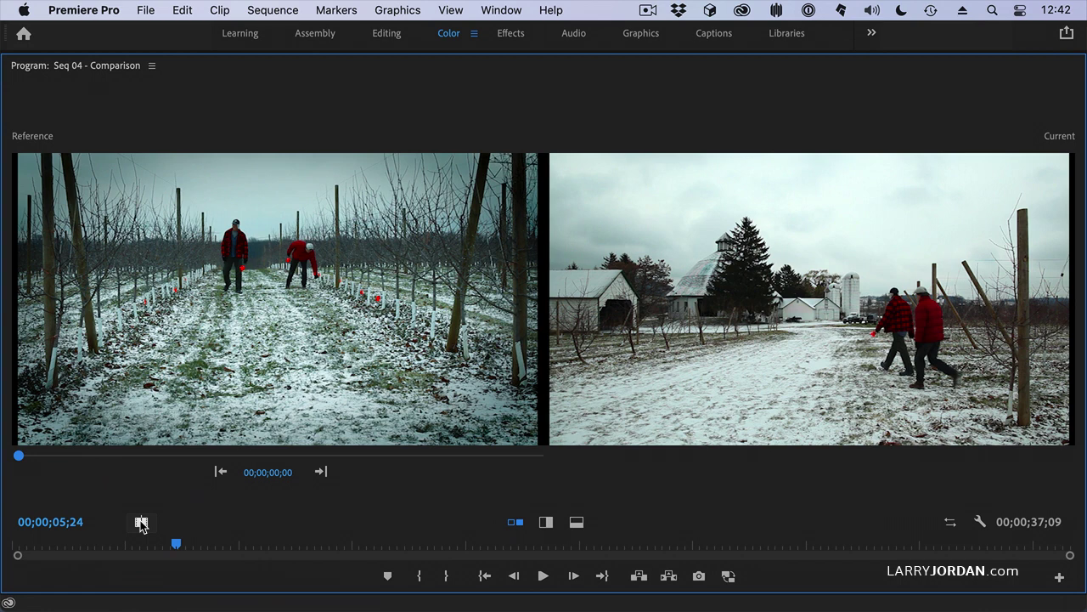
Restore the workspace, select the farm clip on V1, and expand Lumetri Creative
{"action": "key", "text": "grave"}
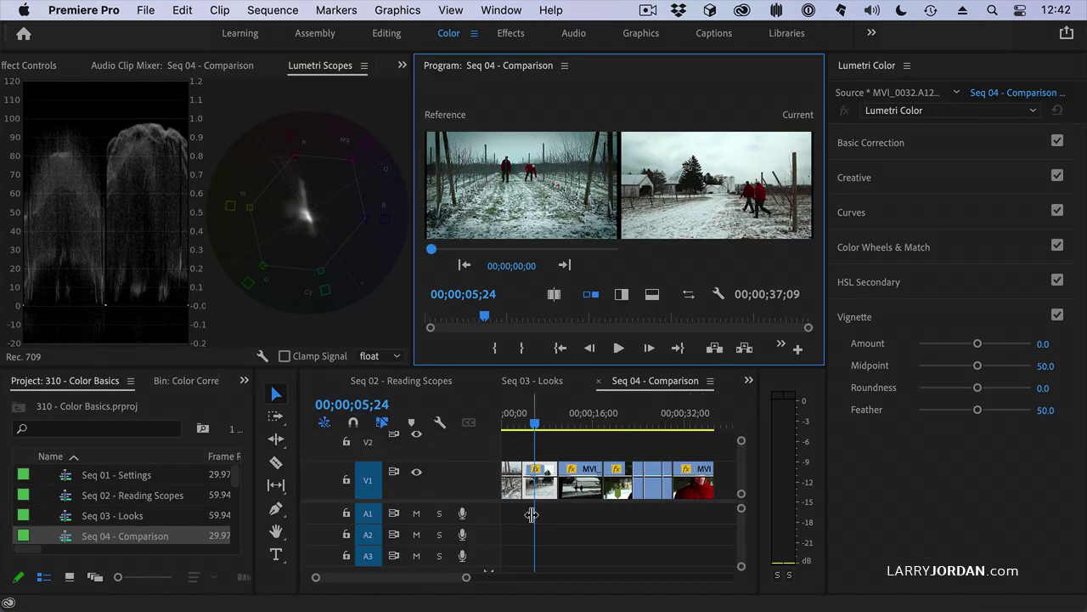
{"action": "left_click", "coordinate": [536, 484]}
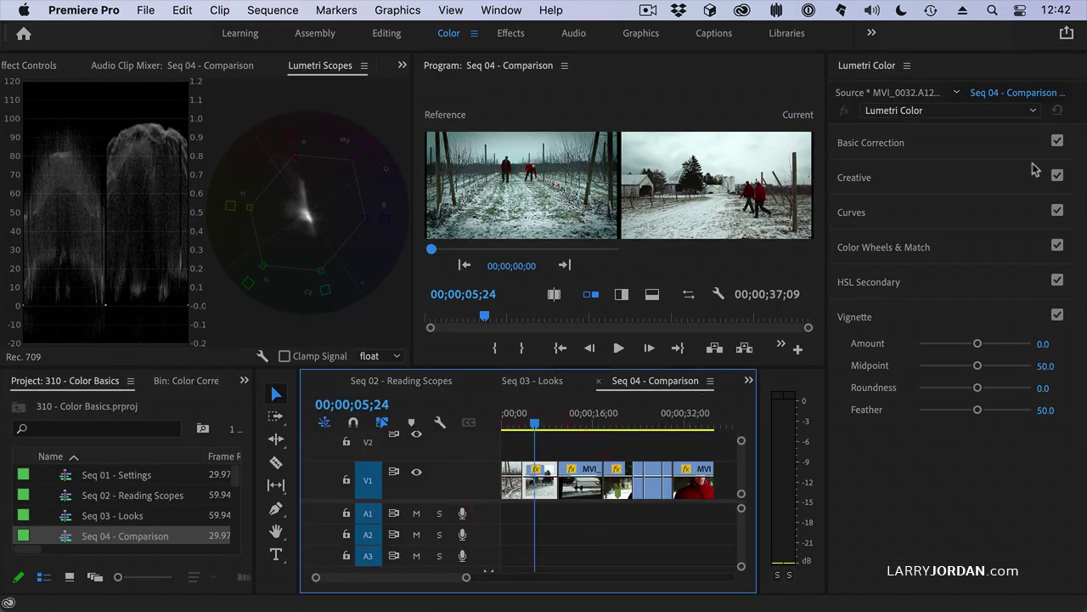
{"action": "left_click", "coordinate": [973, 177]}
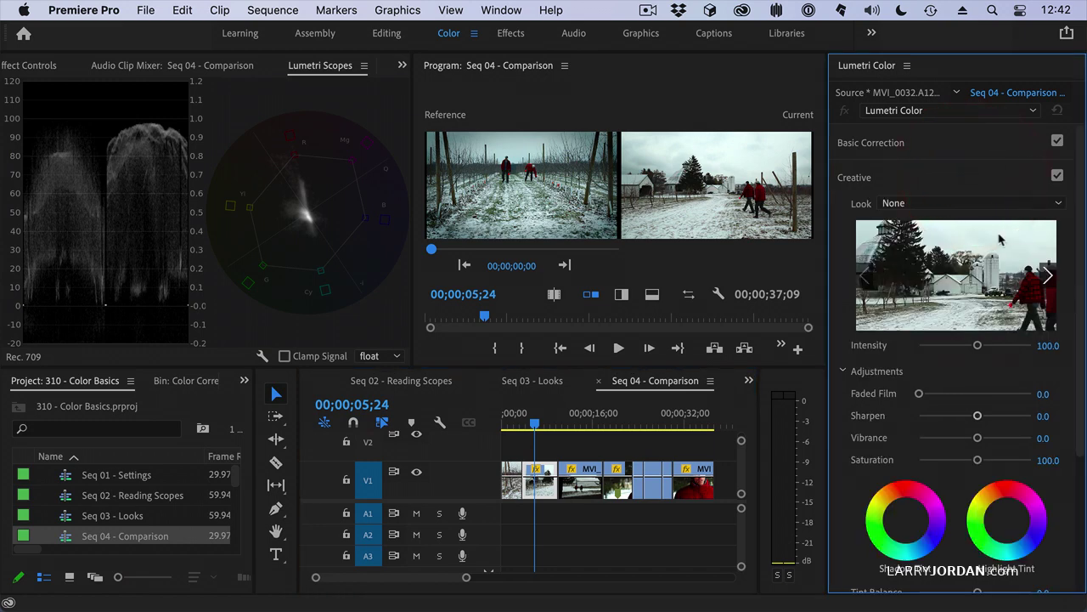
Try SL BLUE COLD, then apply SL BLUE ICE to the farm clip and collapse Creative
{"action": "left_click", "coordinate": [935, 206]}
{"action": "scroll", "coordinate": [956, 332], "scroll_direction": "down", "scroll_amount": 2}
{"action": "scroll", "coordinate": [955, 331], "scroll_direction": "down", "scroll_amount": 10}
{"action": "scroll", "coordinate": [955, 332], "scroll_direction": "up", "scroll_amount": 7}
{"action": "scroll", "coordinate": [956, 331], "scroll_direction": "up", "scroll_amount": 1}
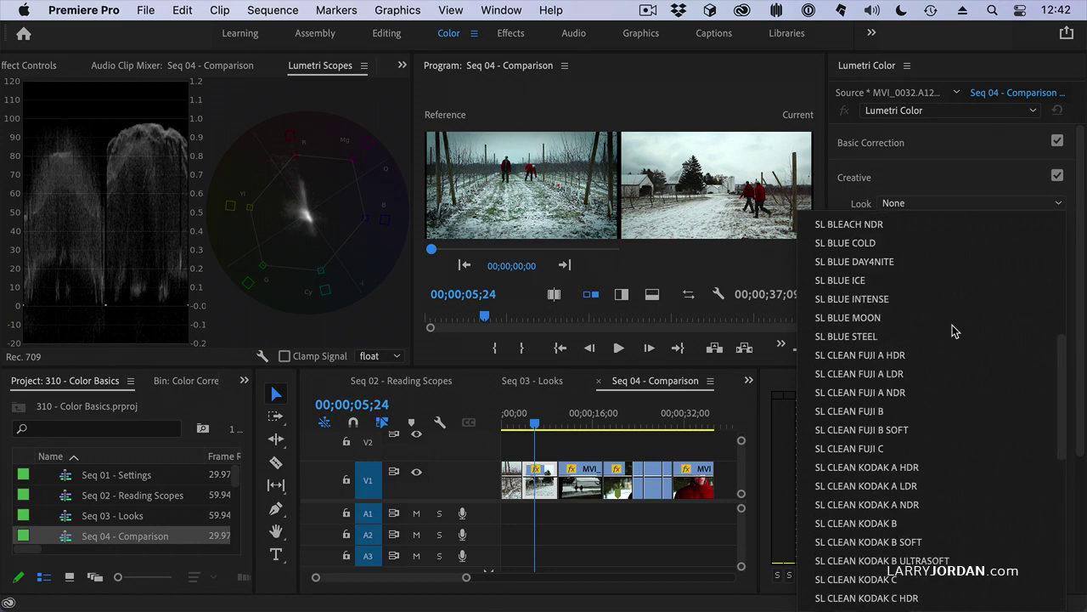
{"action": "scroll", "coordinate": [953, 331], "scroll_direction": "up", "scroll_amount": 2}
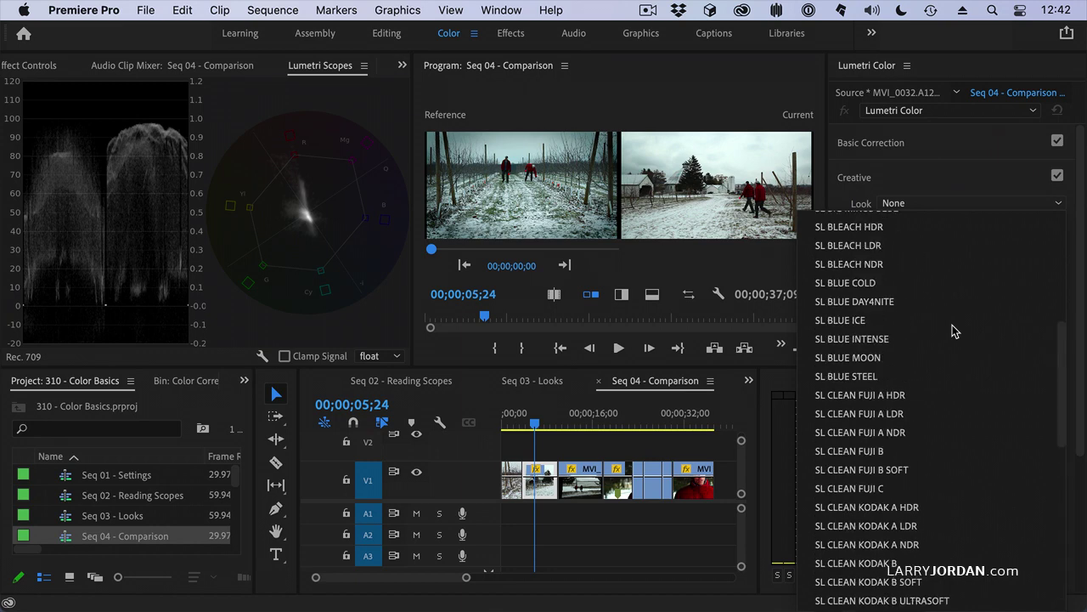
{"action": "left_click", "coordinate": [868, 284]}
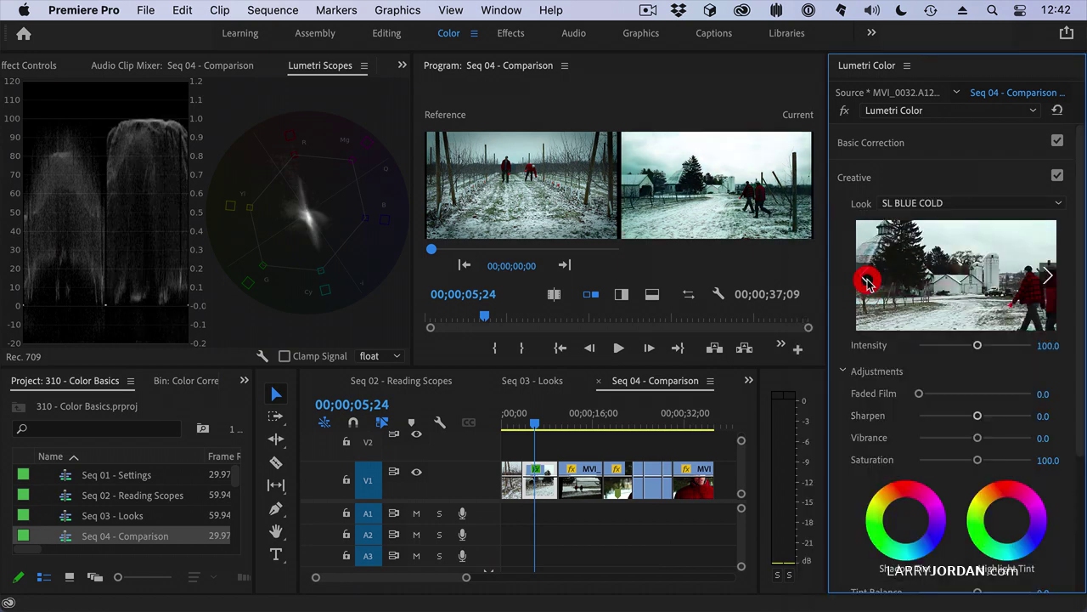
{"action": "left_click", "coordinate": [957, 204]}
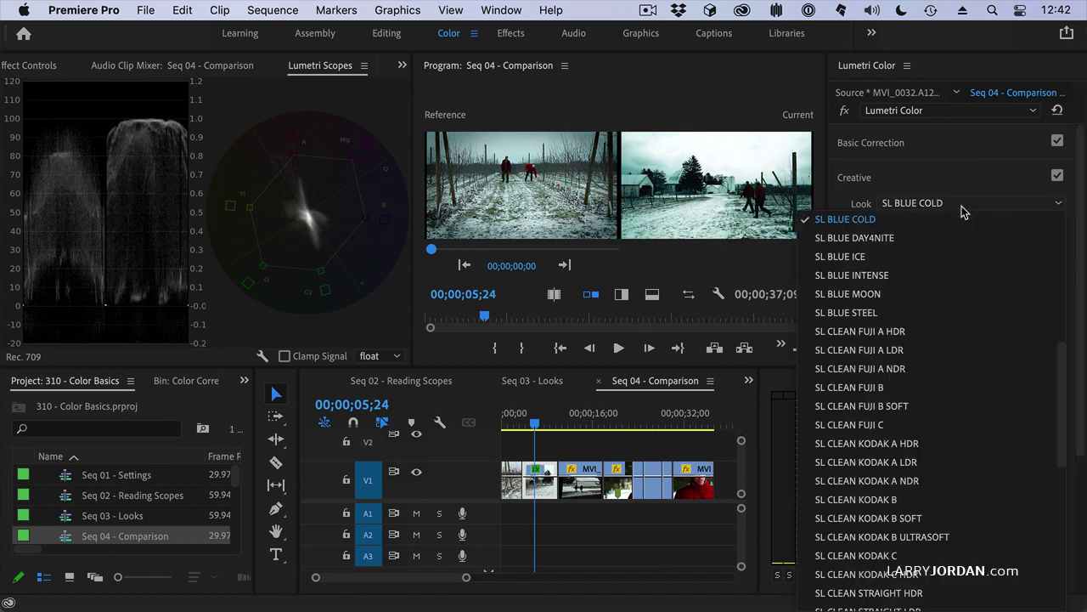
{"action": "left_click", "coordinate": [945, 256]}
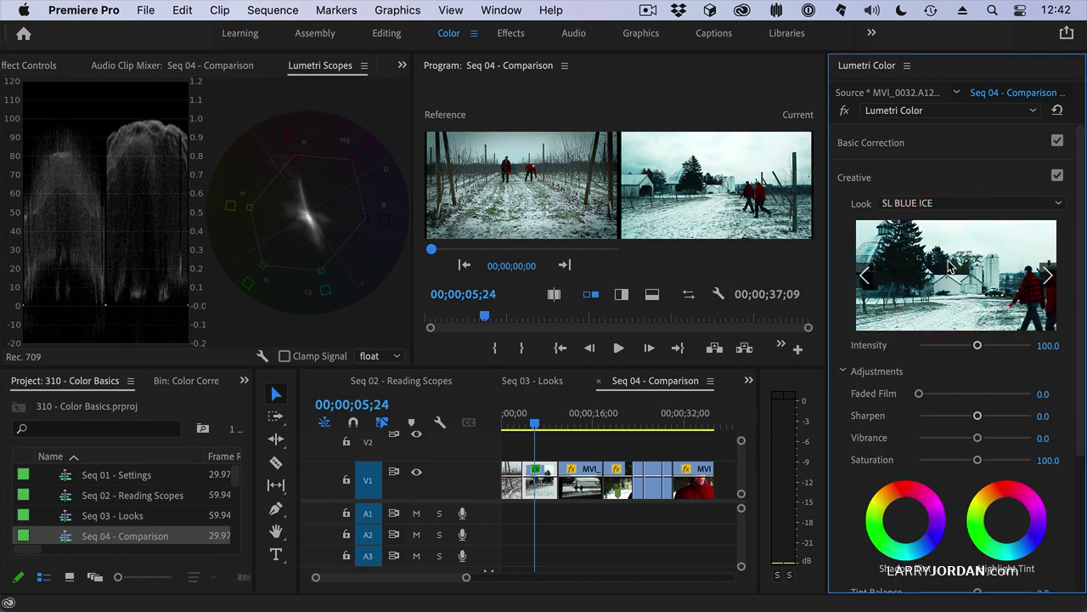
{"action": "left_click", "coordinate": [865, 179]}
Give the farm clip a vignette with Amount -3.0 and Midpoint 40.6
{"action": "left_click", "coordinate": [894, 323]}
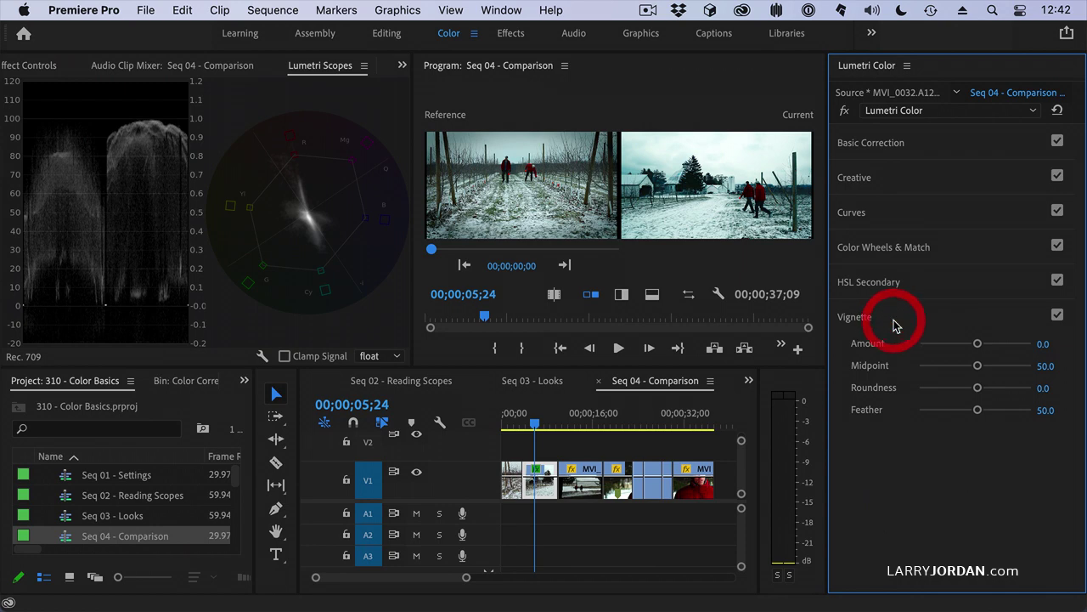
{"action": "left_click_drag", "start_coordinate": [977, 343], "coordinate": [847, 363]}
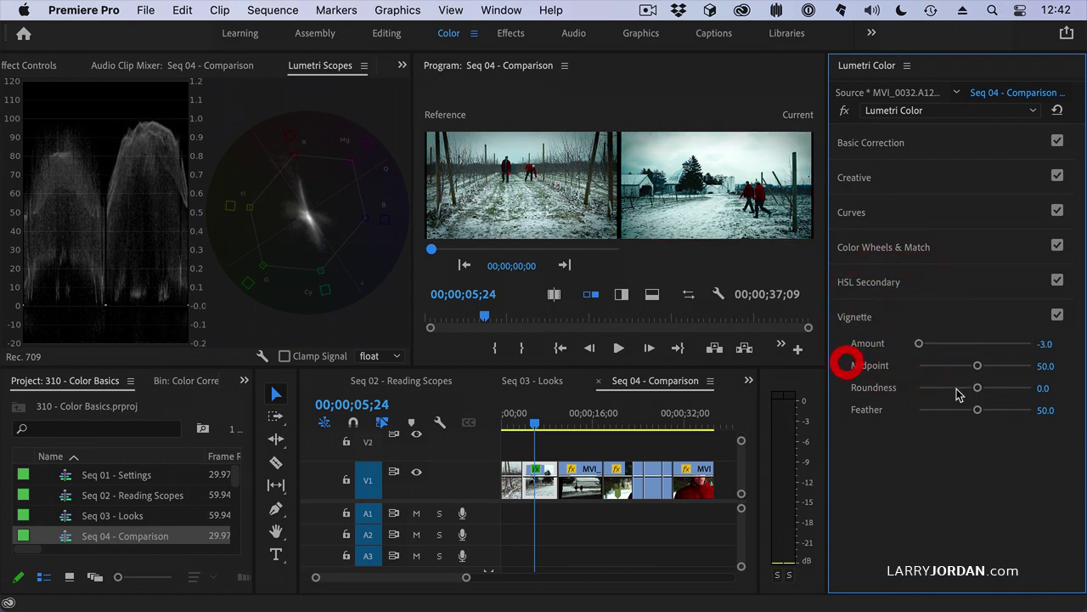
{"action": "left_click_drag", "start_coordinate": [977, 367], "coordinate": [965, 365]}
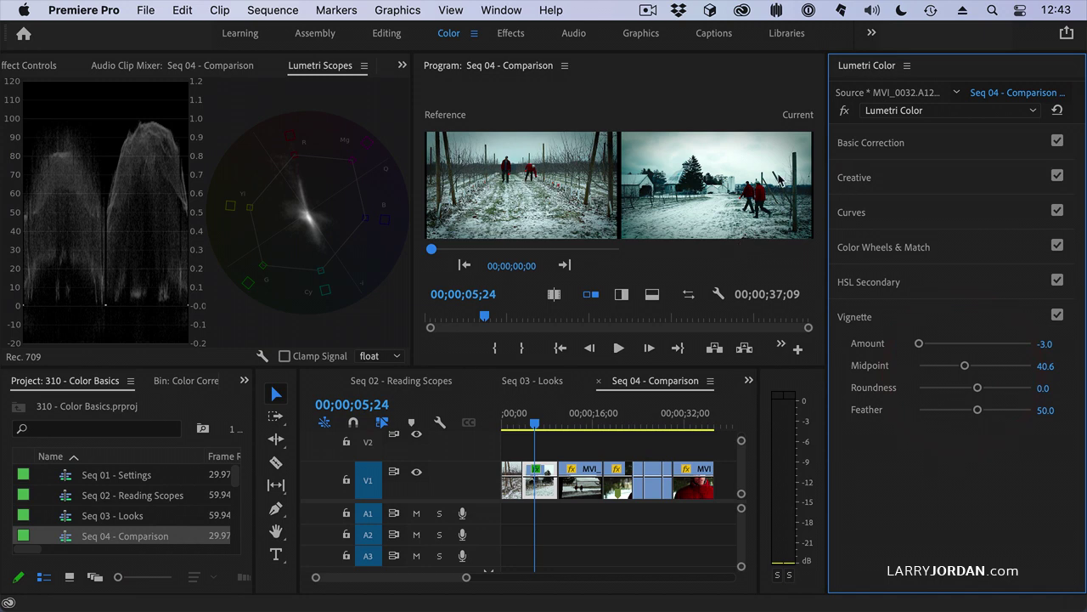
Maximize the Program monitor, show a Vertical Split, toggle Shot/Frame Comparison, then restore the layout
{"action": "key", "text": "grave"}
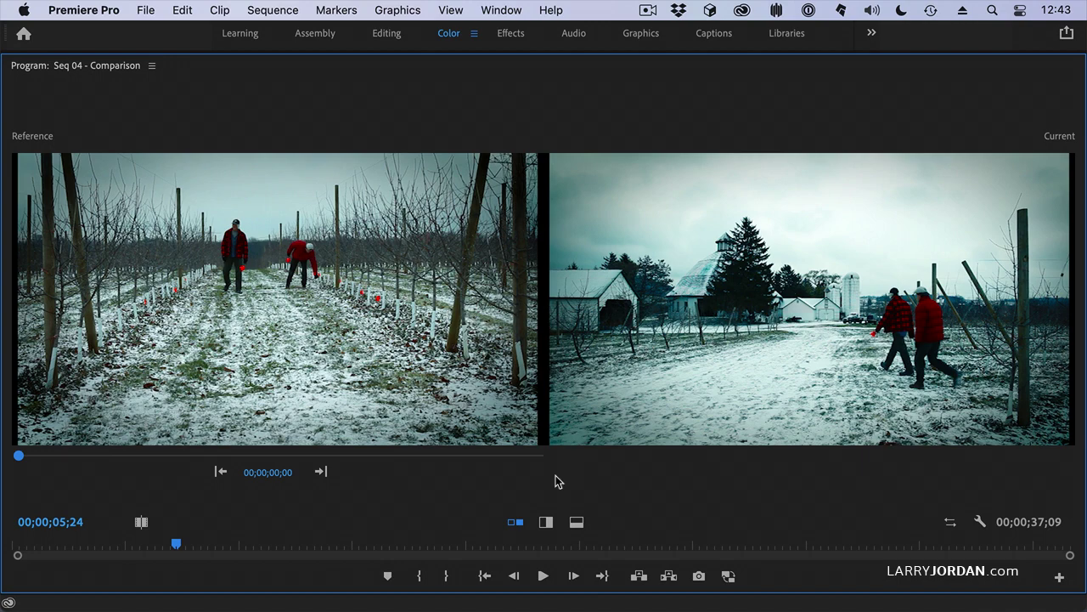
{"action": "left_click", "coordinate": [546, 521]}
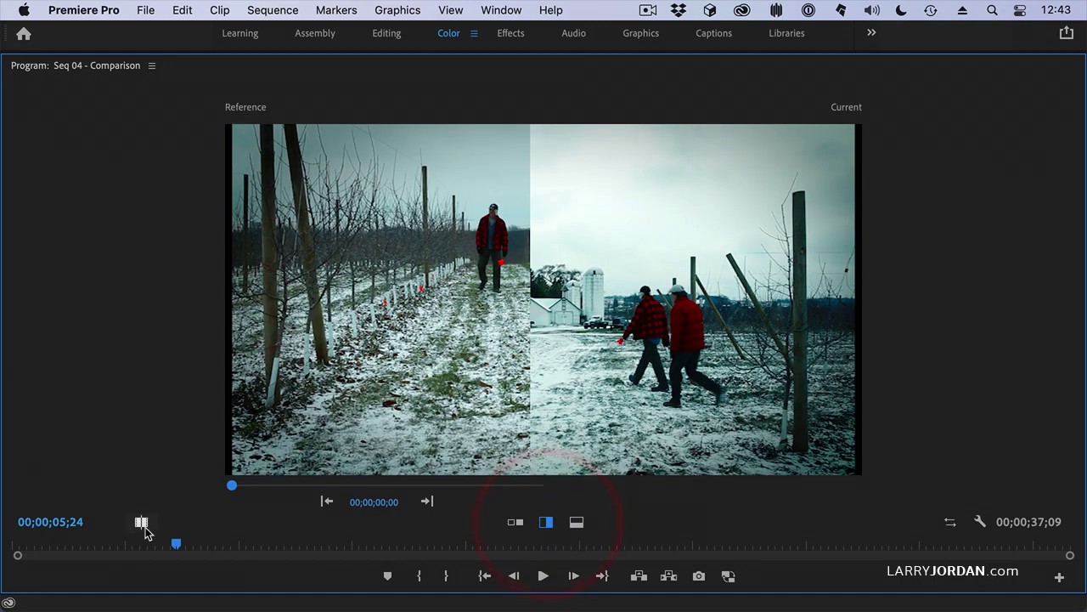
{"action": "left_click", "coordinate": [142, 522]}
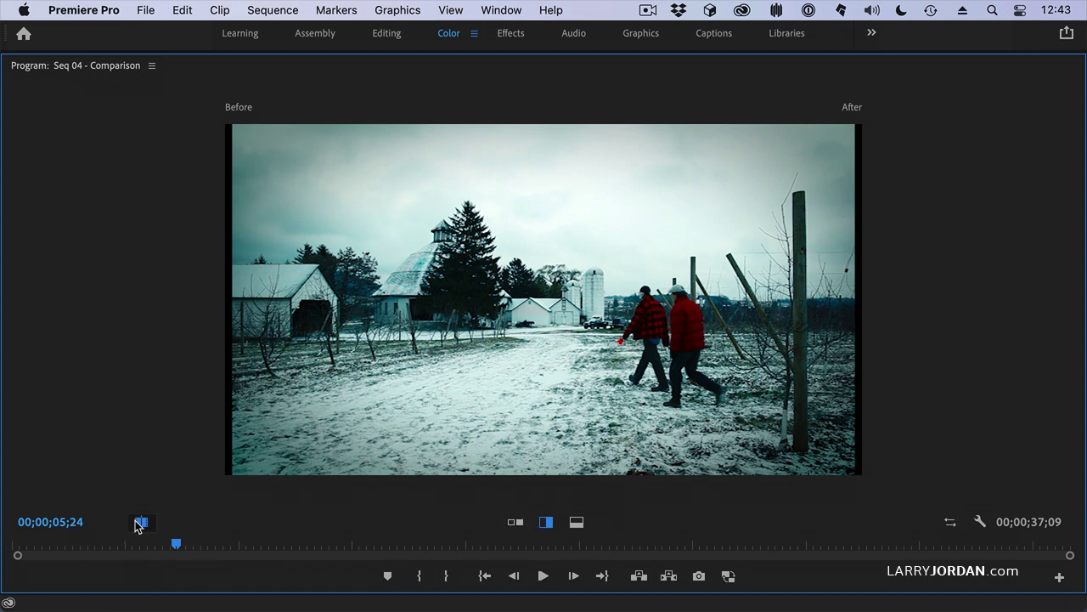
{"action": "left_click", "coordinate": [141, 523]}
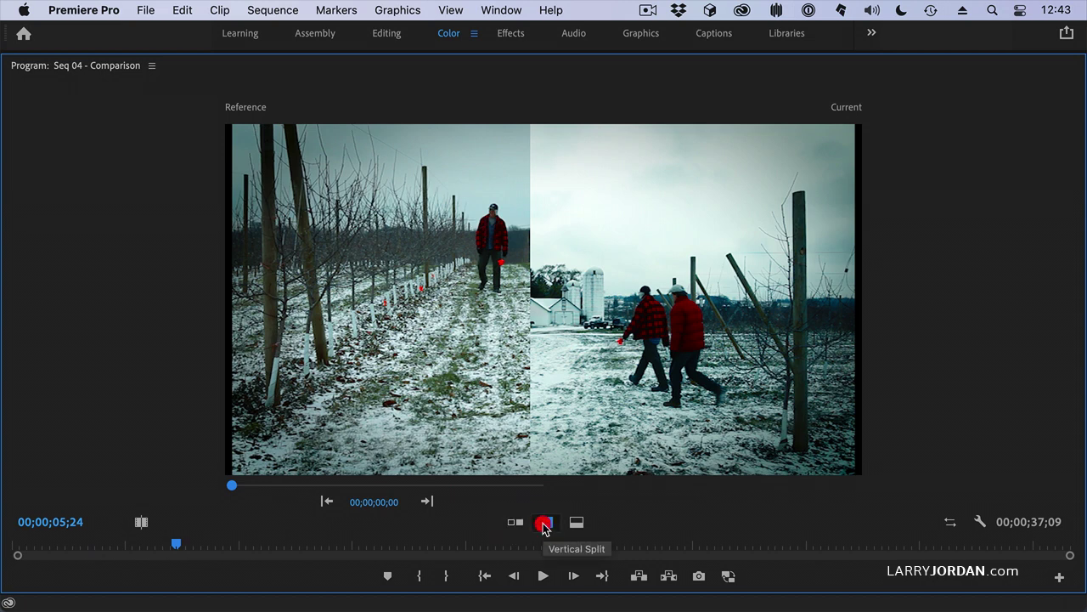
{"action": "key", "text": "grave"}
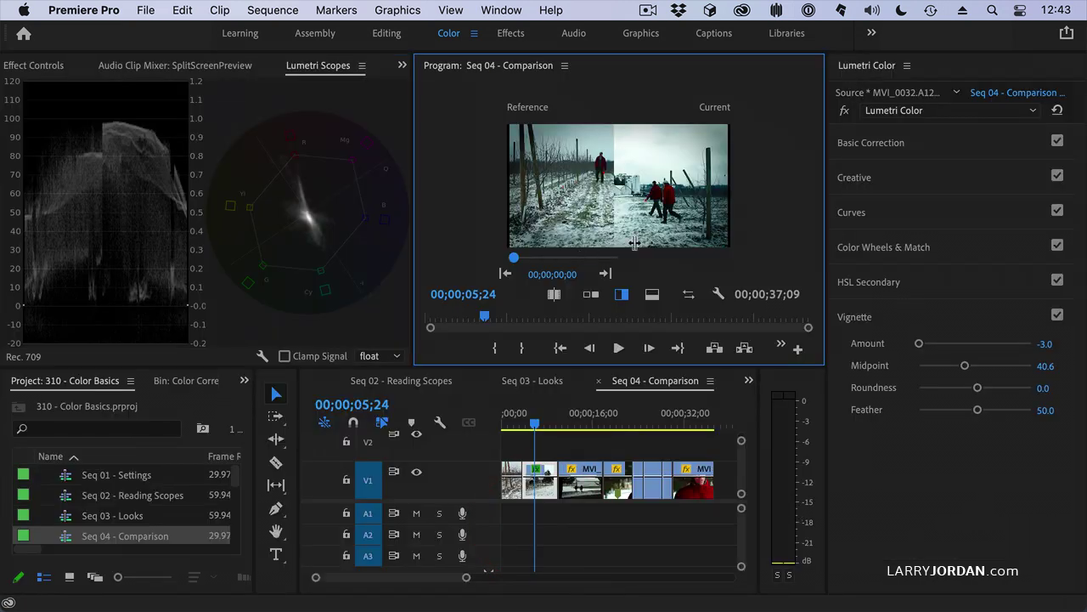
Return the monitor to Composite Video and copy the graded MVI_0032.A12.mov clip at 15;05
{"action": "left_click", "coordinate": [718, 293]}
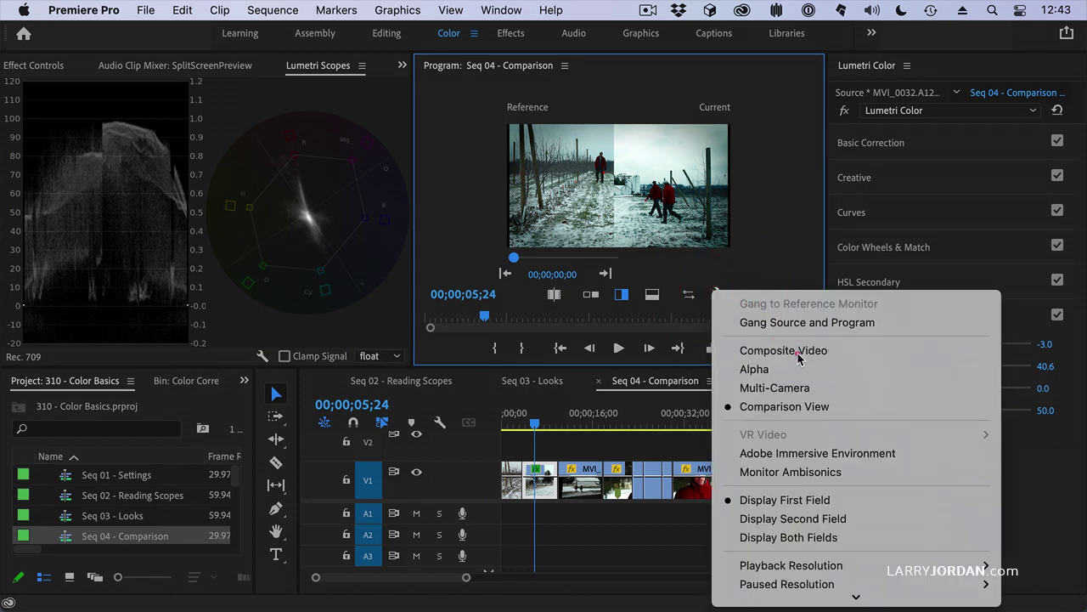
{"action": "left_click", "coordinate": [785, 350]}
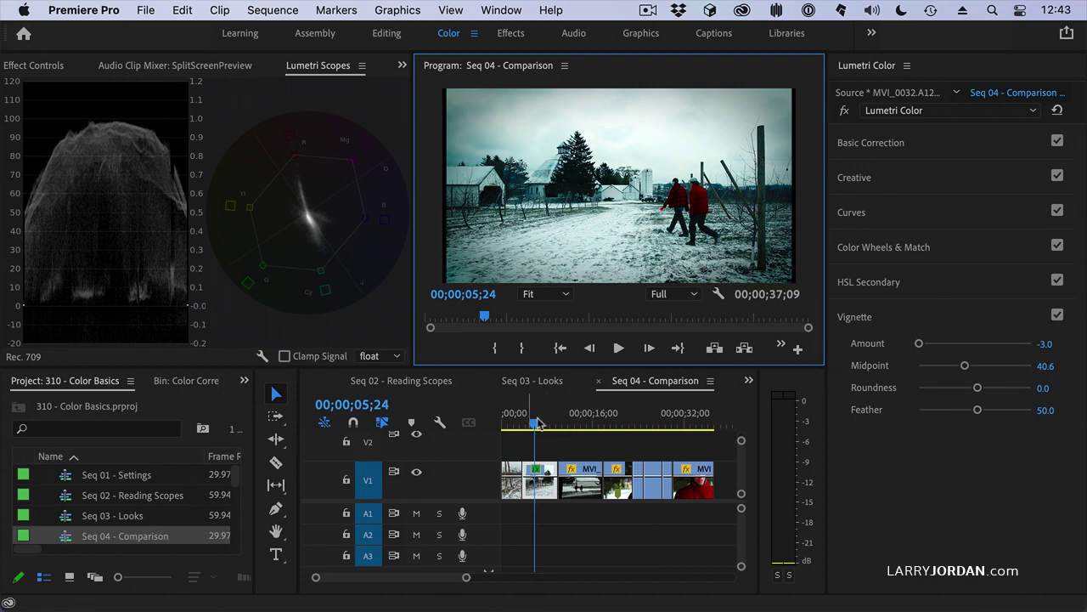
{"action": "left_click", "coordinate": [590, 424]}
{"action": "left_click_drag", "start_coordinate": [592, 424], "coordinate": [588, 425]}
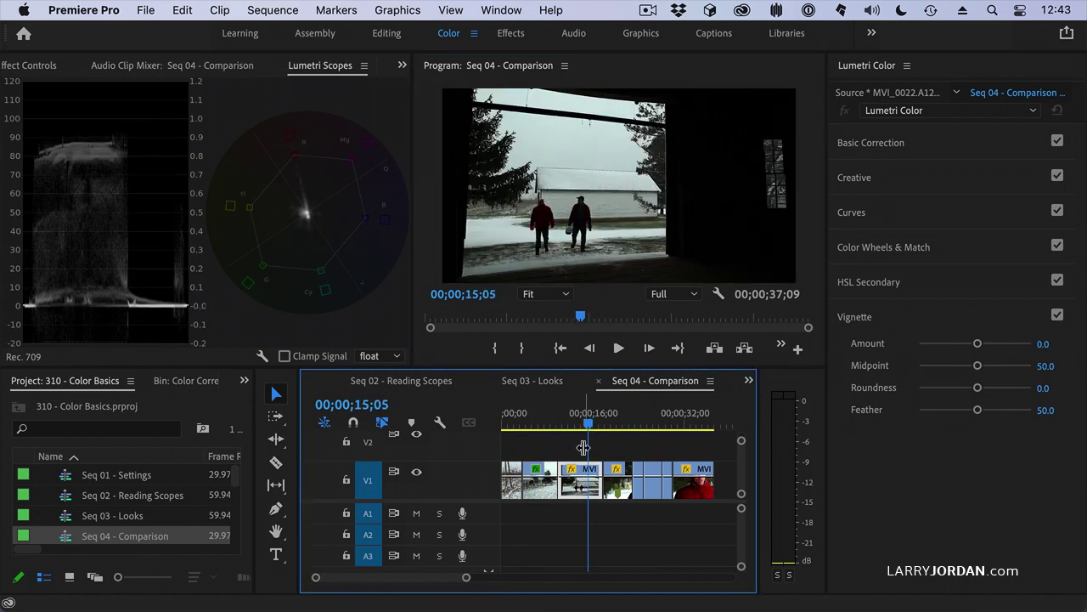
{"action": "left_click", "coordinate": [540, 496]}
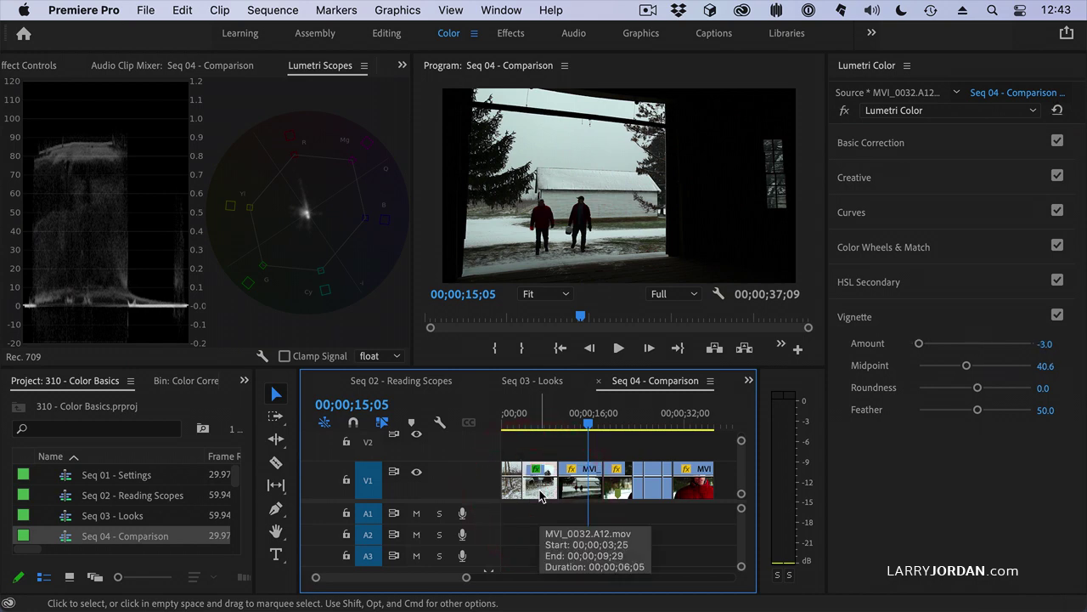
{"action": "left_click", "coordinate": [182, 10]}
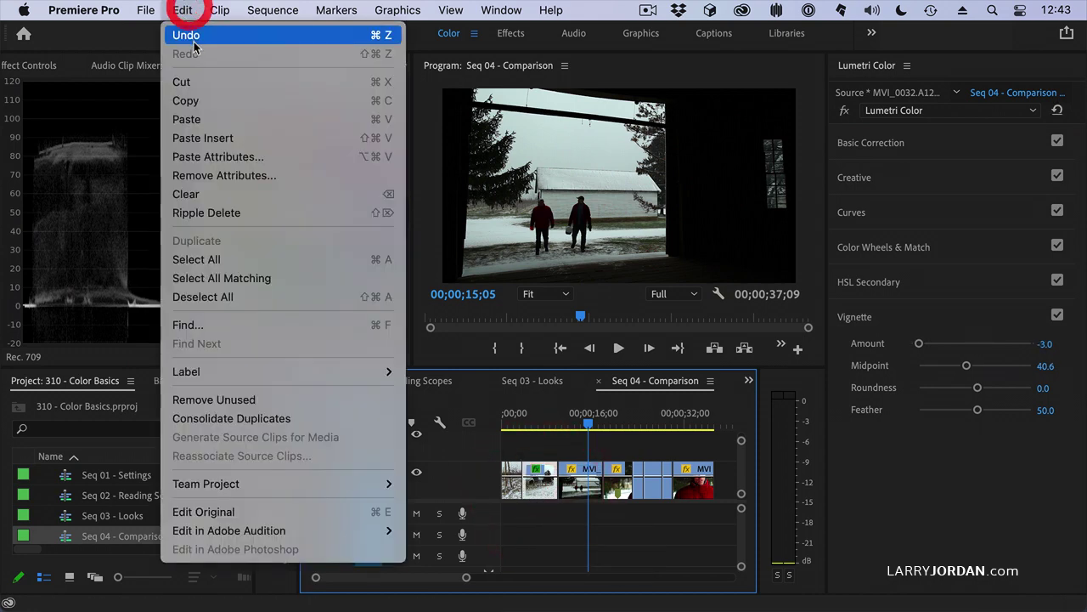
{"action": "left_click", "coordinate": [186, 101]}
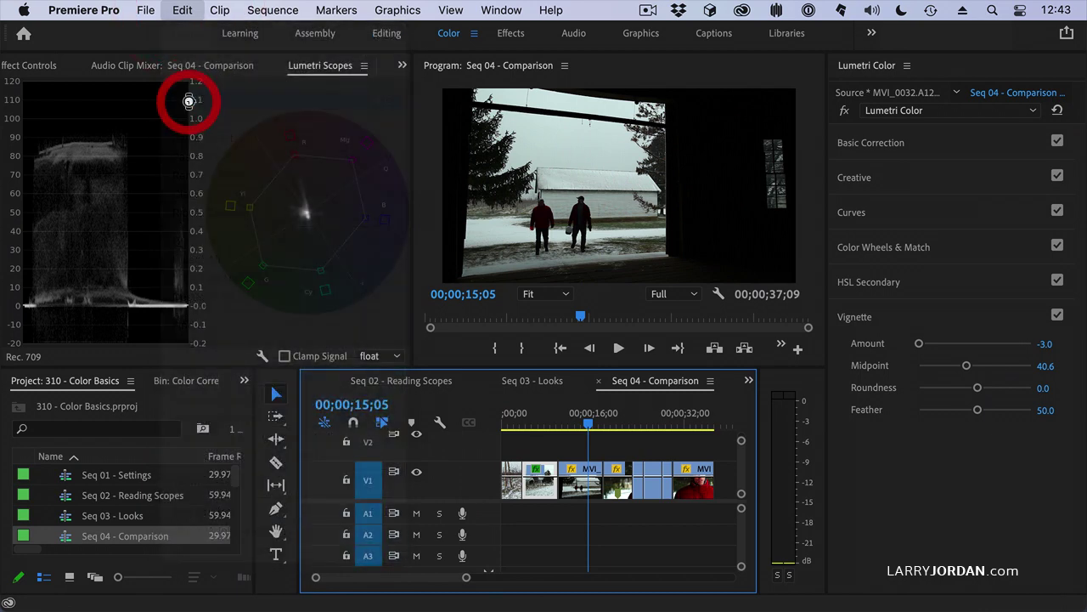
Select the MVI_0022 barn-doorway clip as the paste target
{"action": "left_click", "coordinate": [625, 425]}
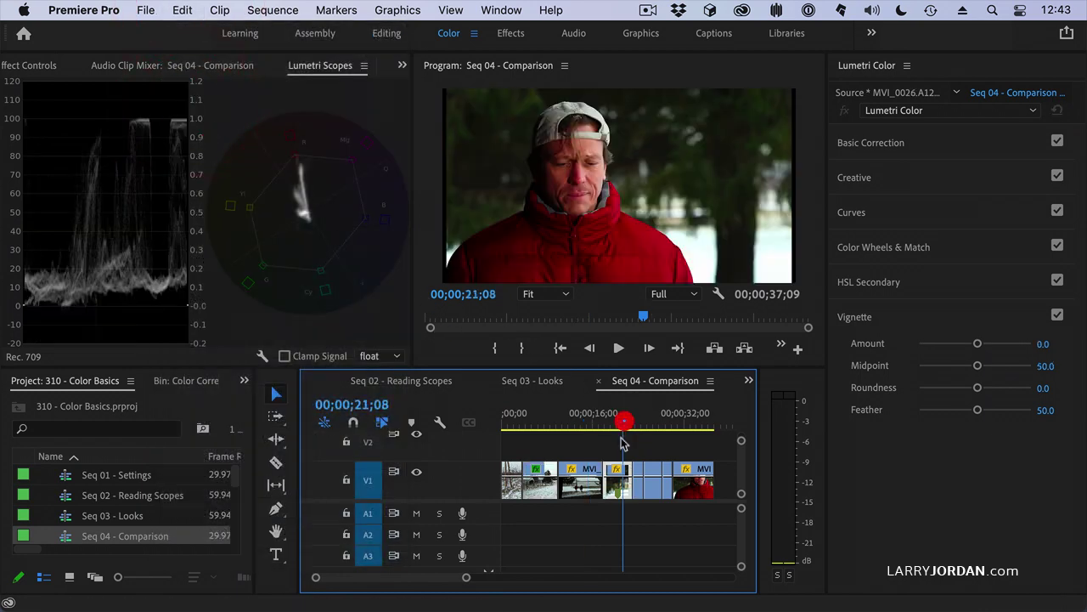
{"action": "left_click", "coordinate": [627, 476]}
{"action": "left_click", "coordinate": [571, 414]}
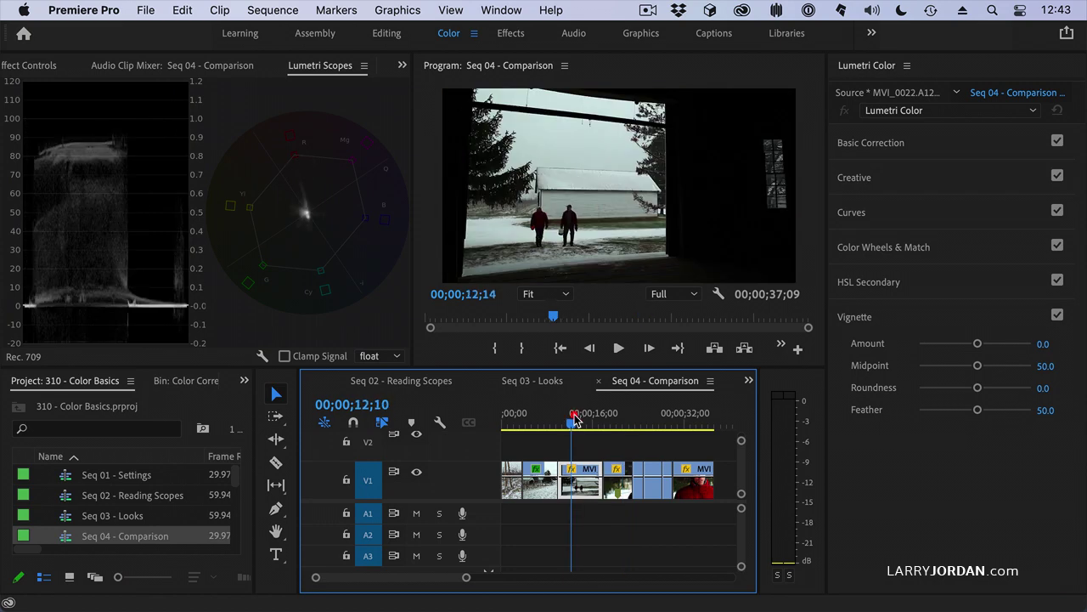
{"action": "left_click", "coordinate": [541, 484]}
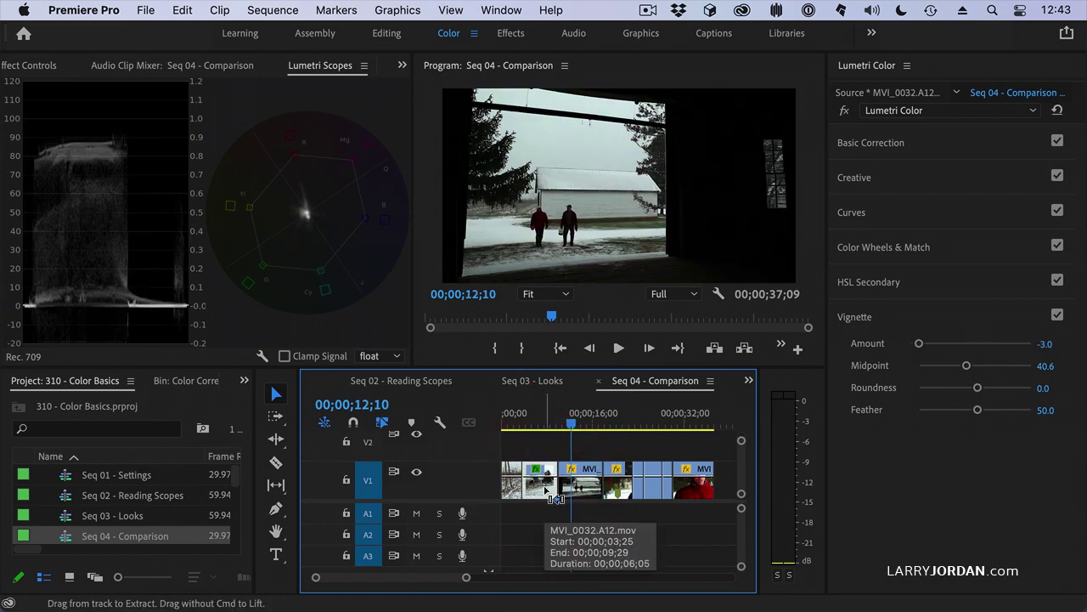
{"action": "left_click", "coordinate": [572, 493]}
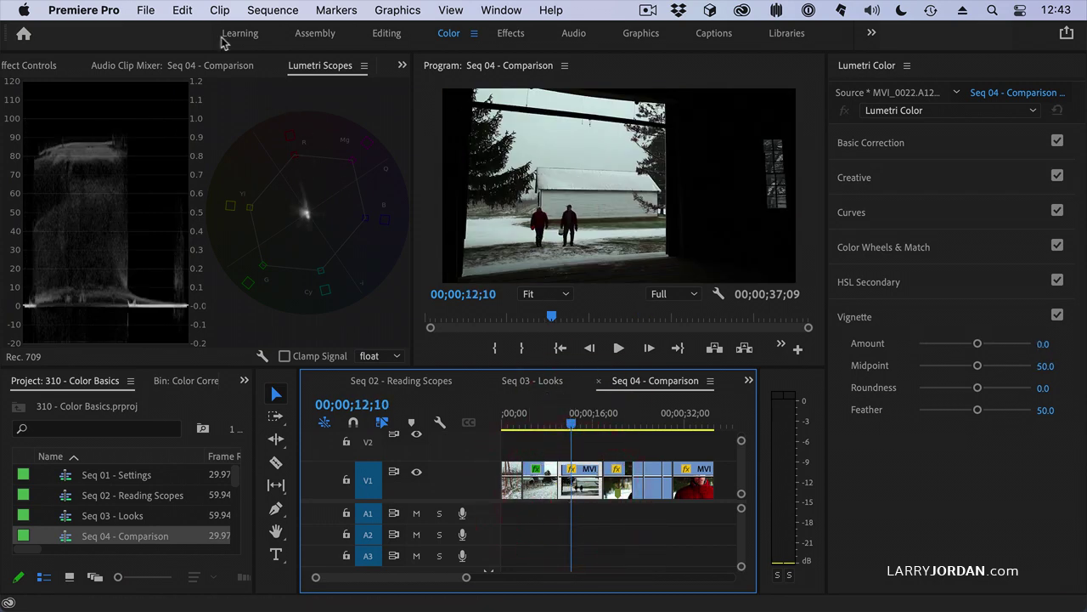
{"action": "left_click", "coordinate": [181, 11]}
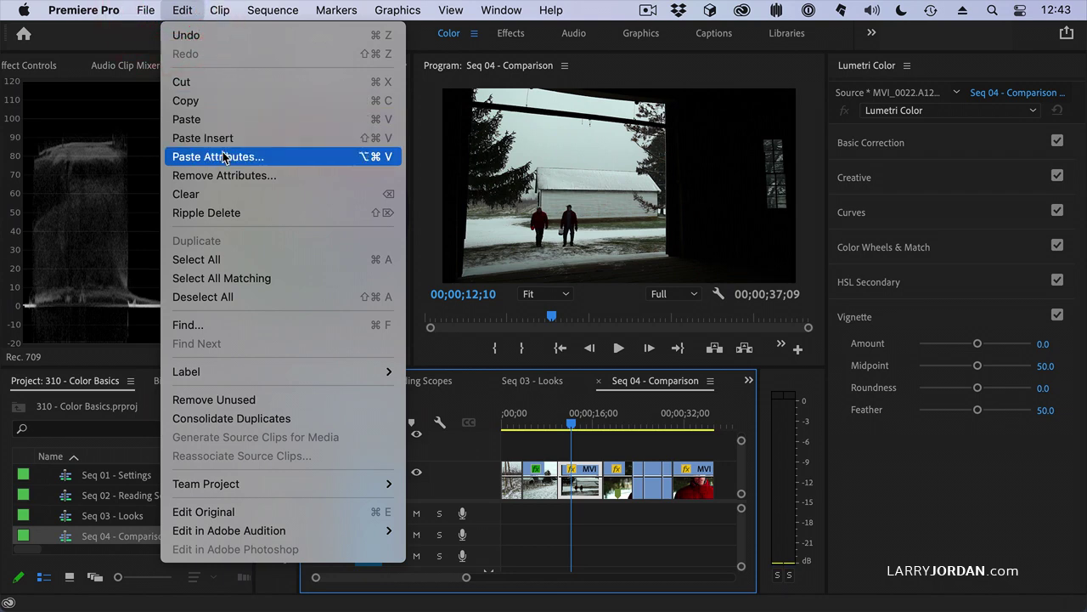
Paste Attributes onto the barn-doorway clip with Lumetri Color checked
{"action": "left_click", "coordinate": [281, 157]}
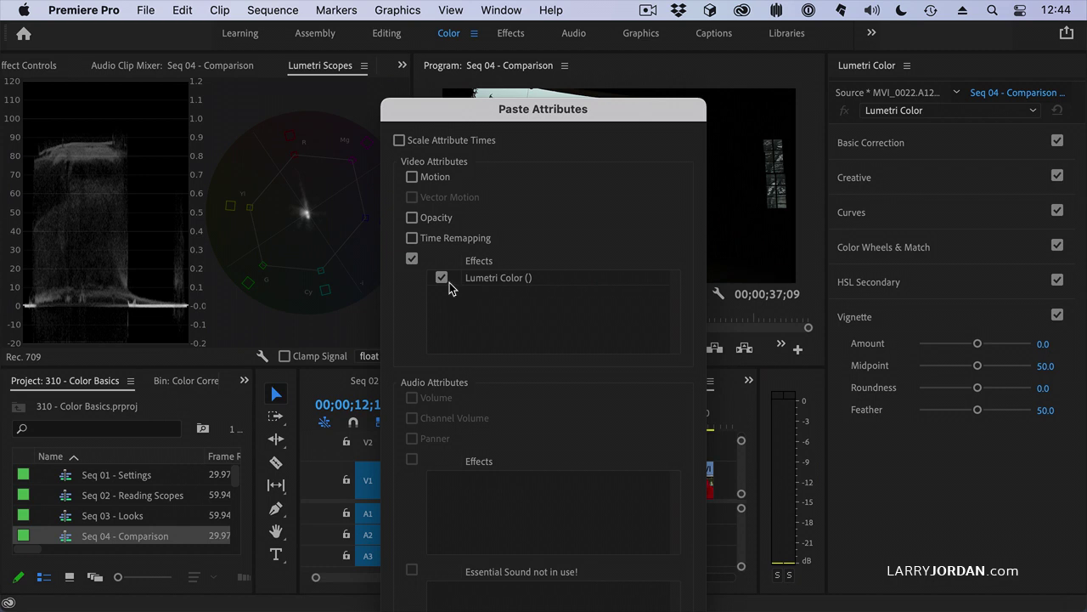
{"action": "left_click_drag", "start_coordinate": [475, 117], "coordinate": [475, 4]}
{"action": "key", "text": "Return"}
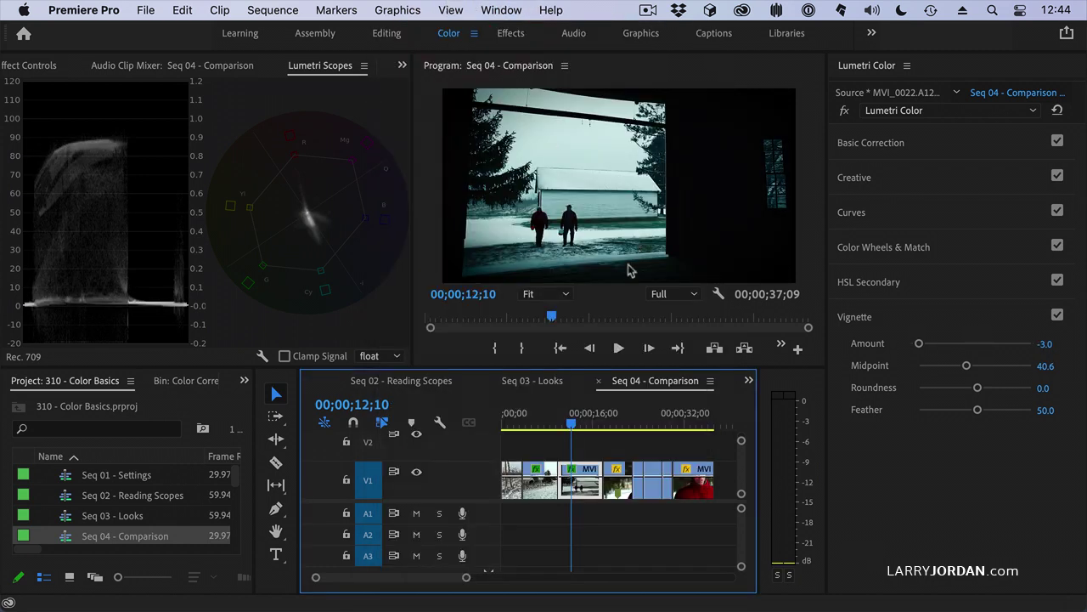
Scrub and play the sequence to review the barn-doorway clip's new cold blue grade
{"action": "left_click_drag", "start_coordinate": [572, 427], "coordinate": [513, 427]}
{"action": "key", "text": "space"}
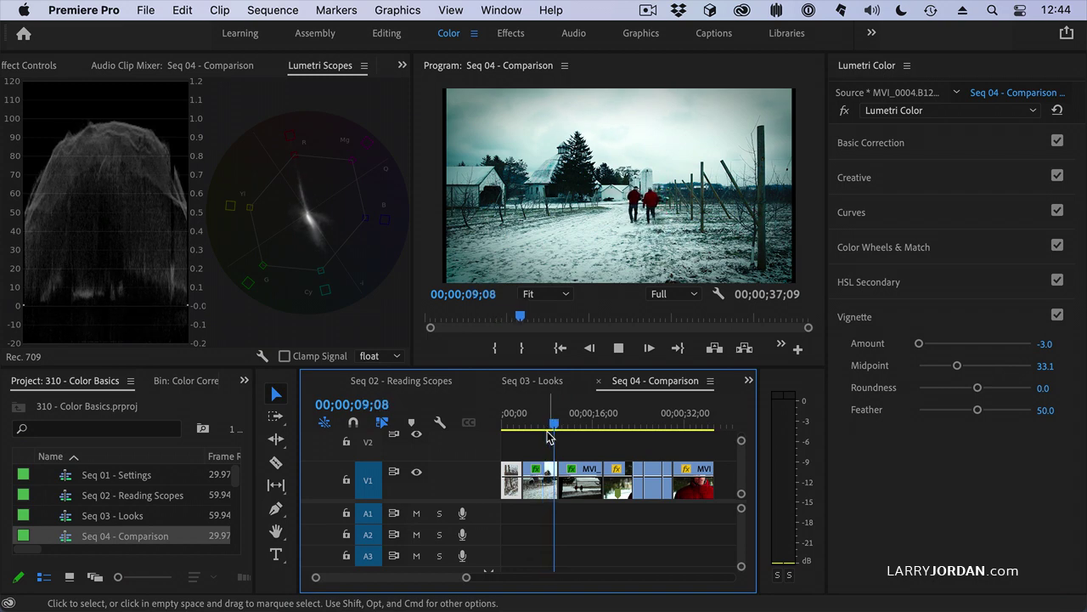
{"action": "key", "text": "space"}
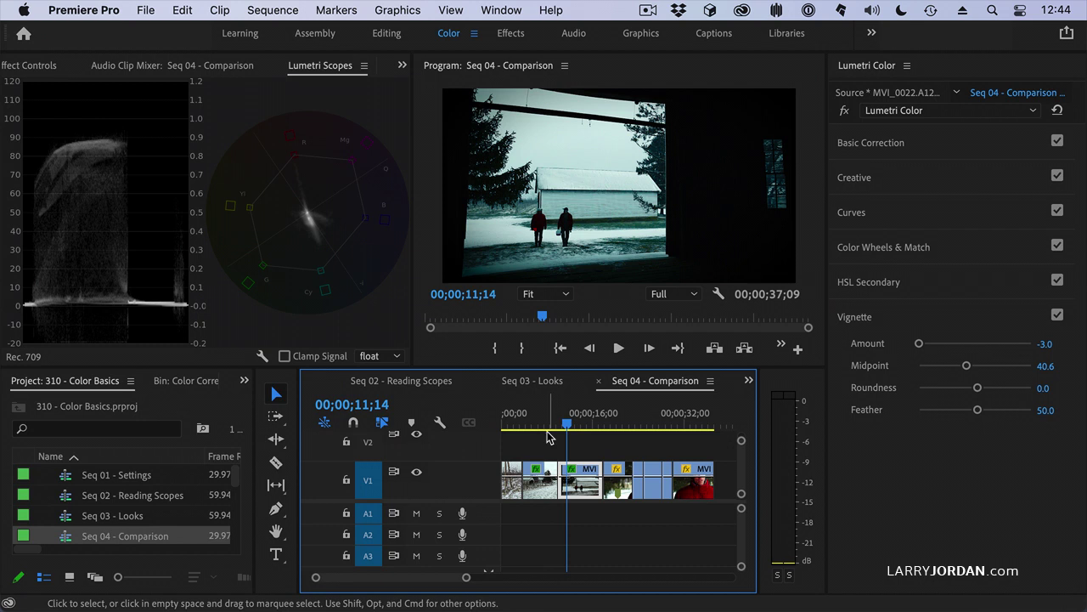